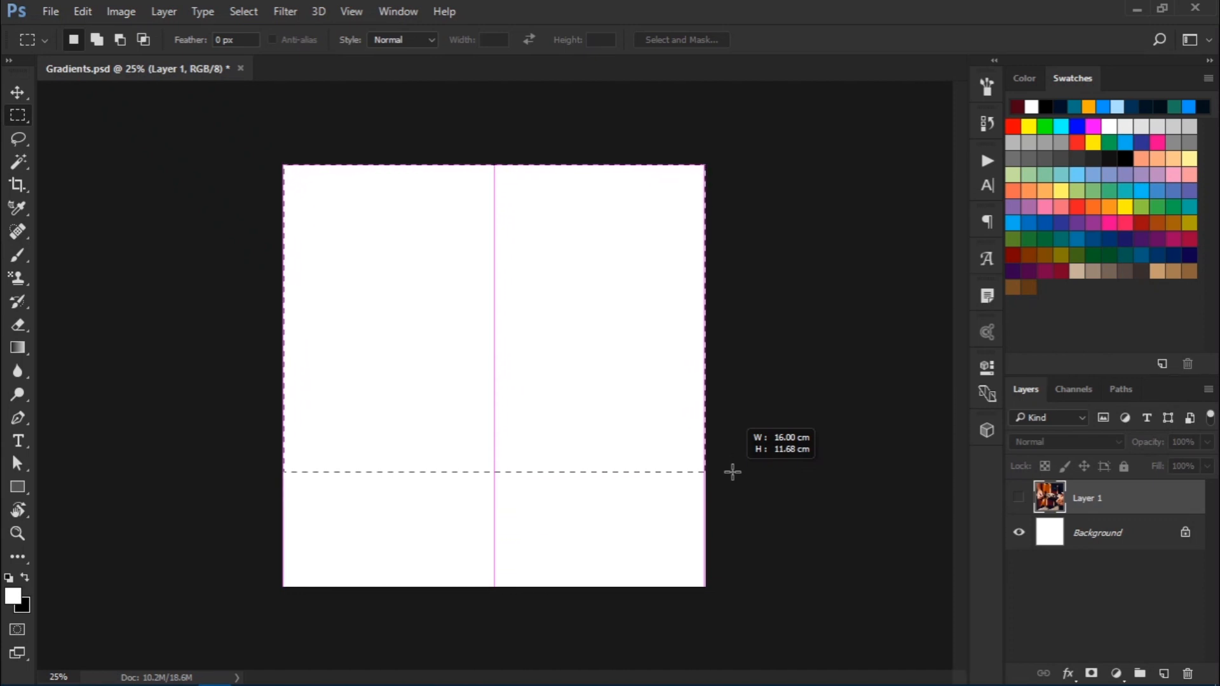
Step: Add a Gradient fill layer over a 16 × 16 cm selection covering the whole canvas and open its gradient for editing
left_click_drag(732, 472, 737, 593)
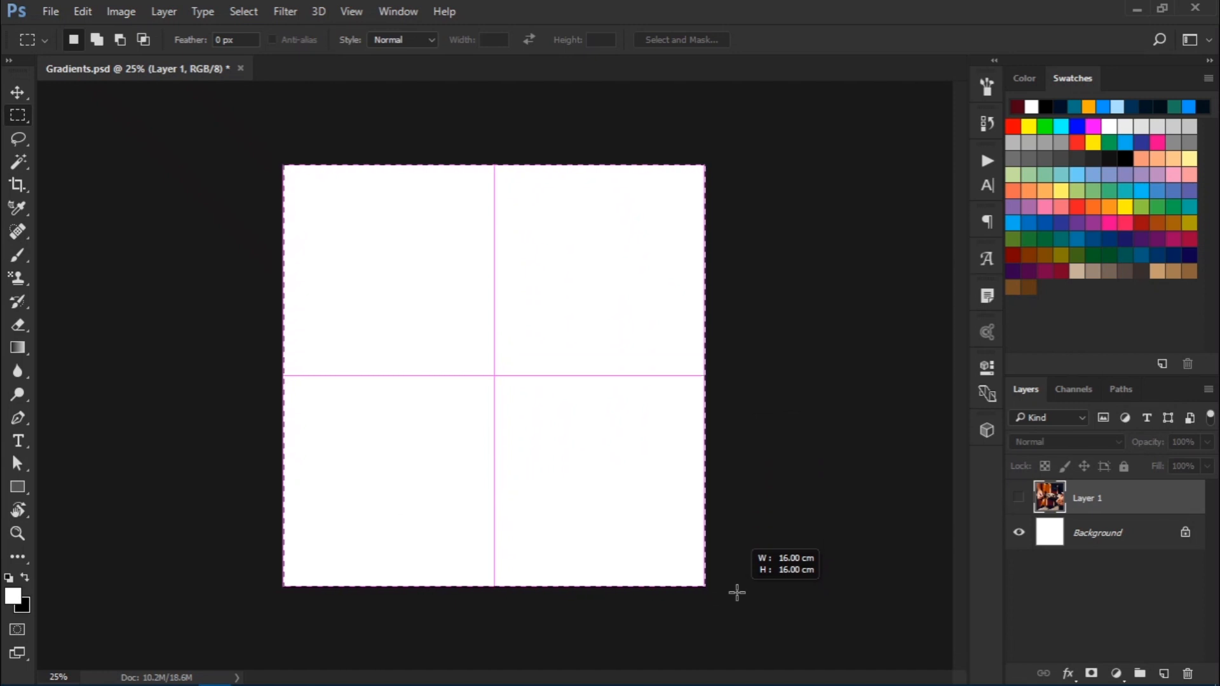
left_click_drag(737, 593, 737, 593)
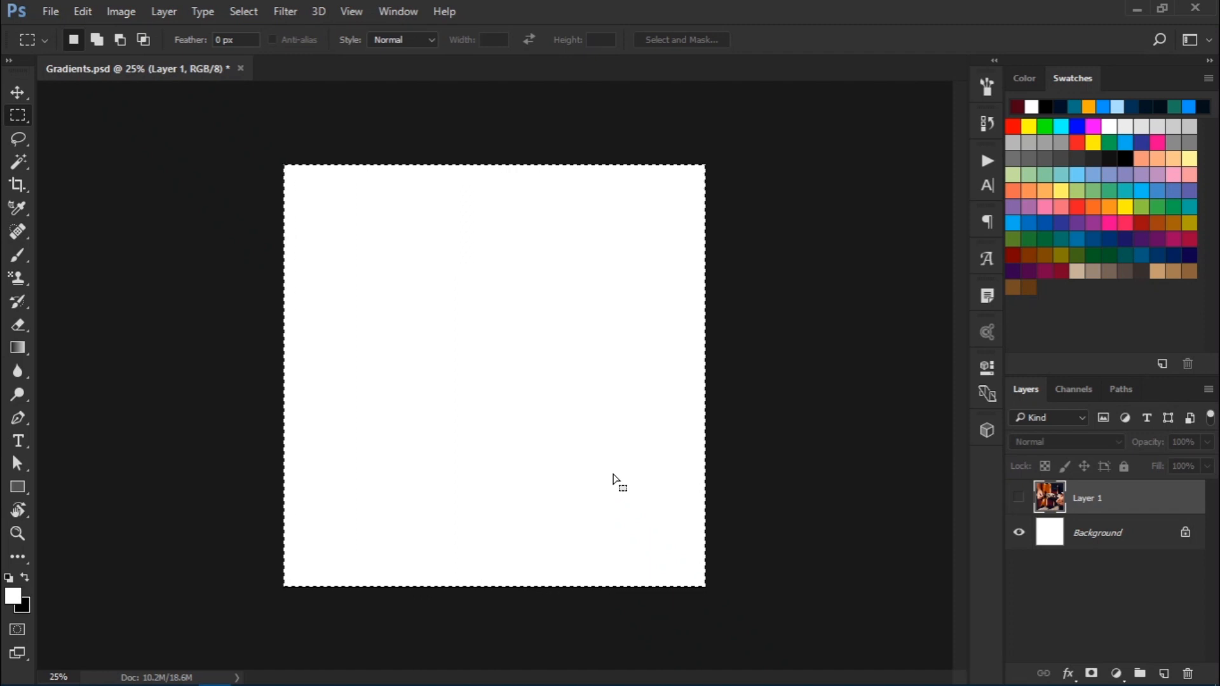
left_click(1117, 675)
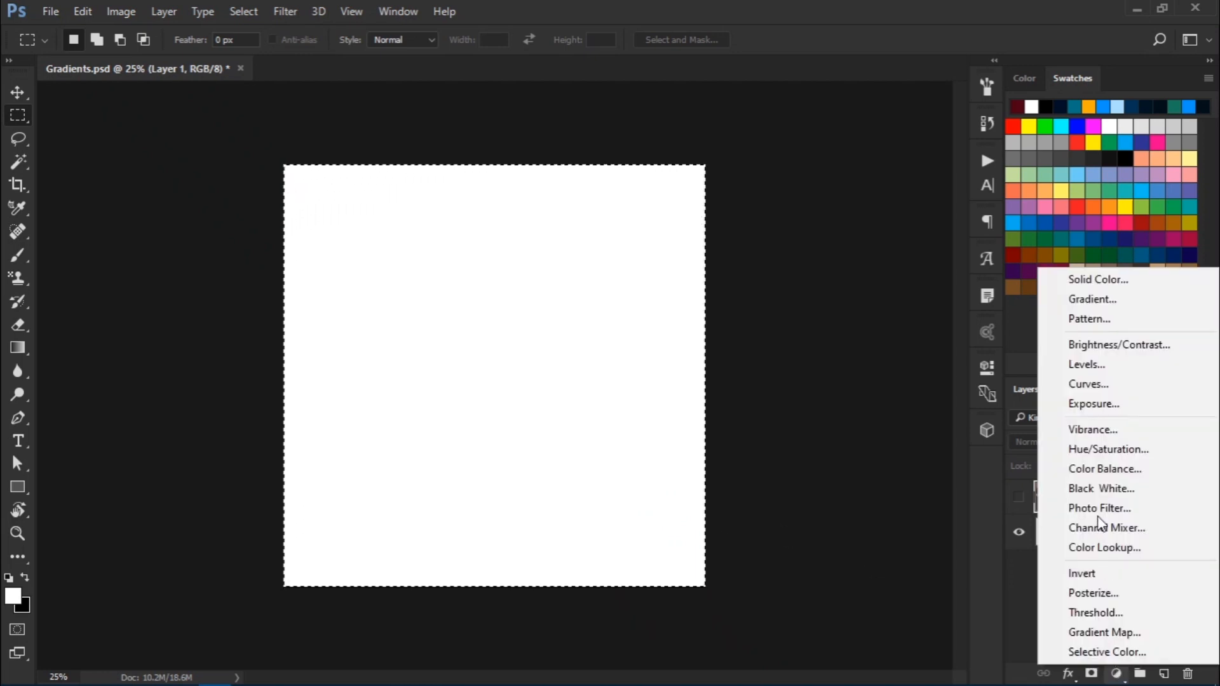
left_click(1096, 300)
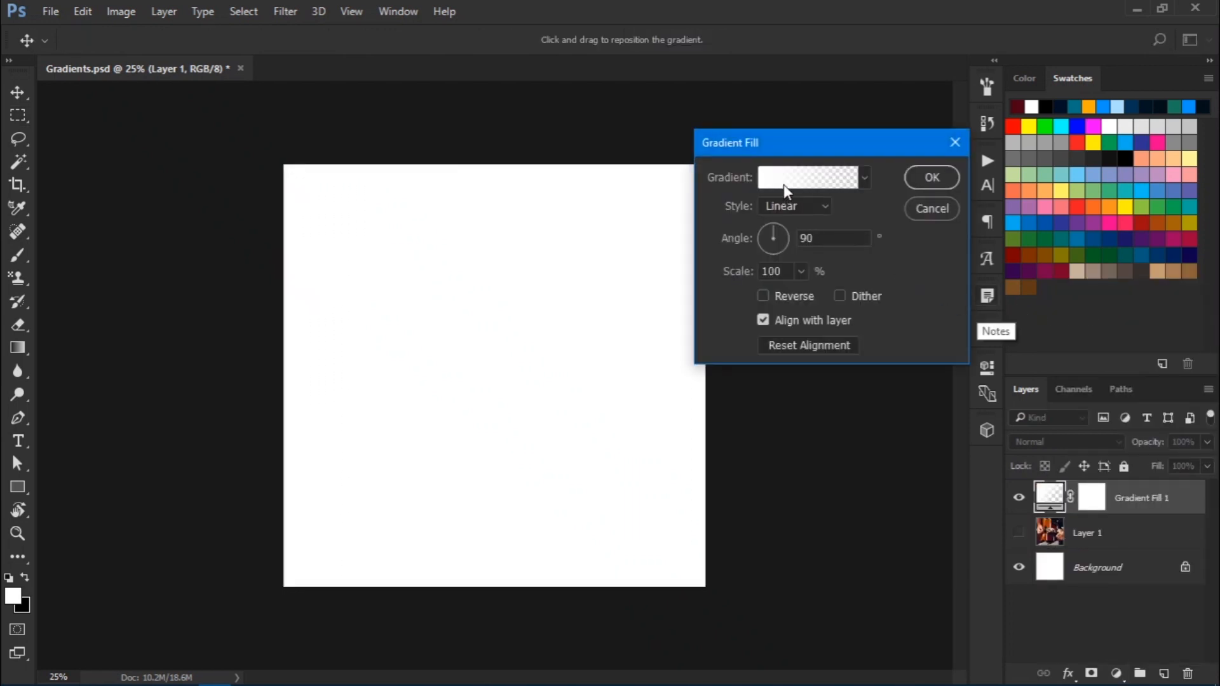
left_click(783, 182)
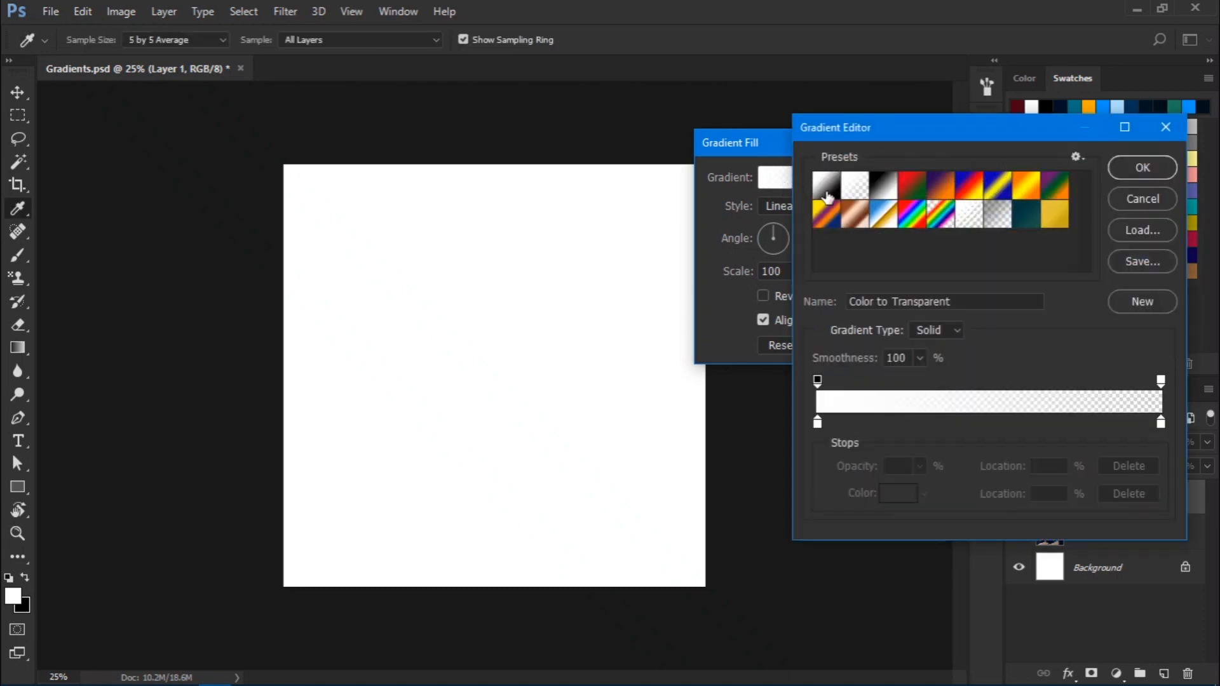
Step: Apply the Foreground to Background preset and set the gradient's starting colour stop to red #ca0000
left_click(827, 198)
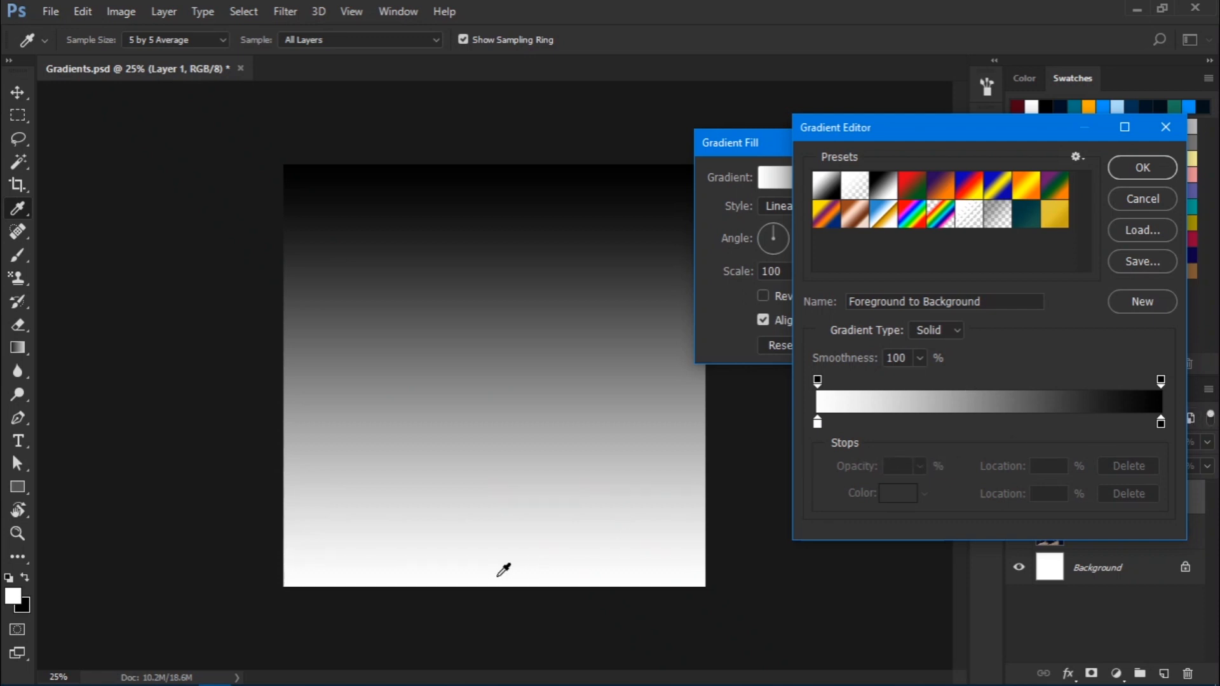
left_click(819, 424)
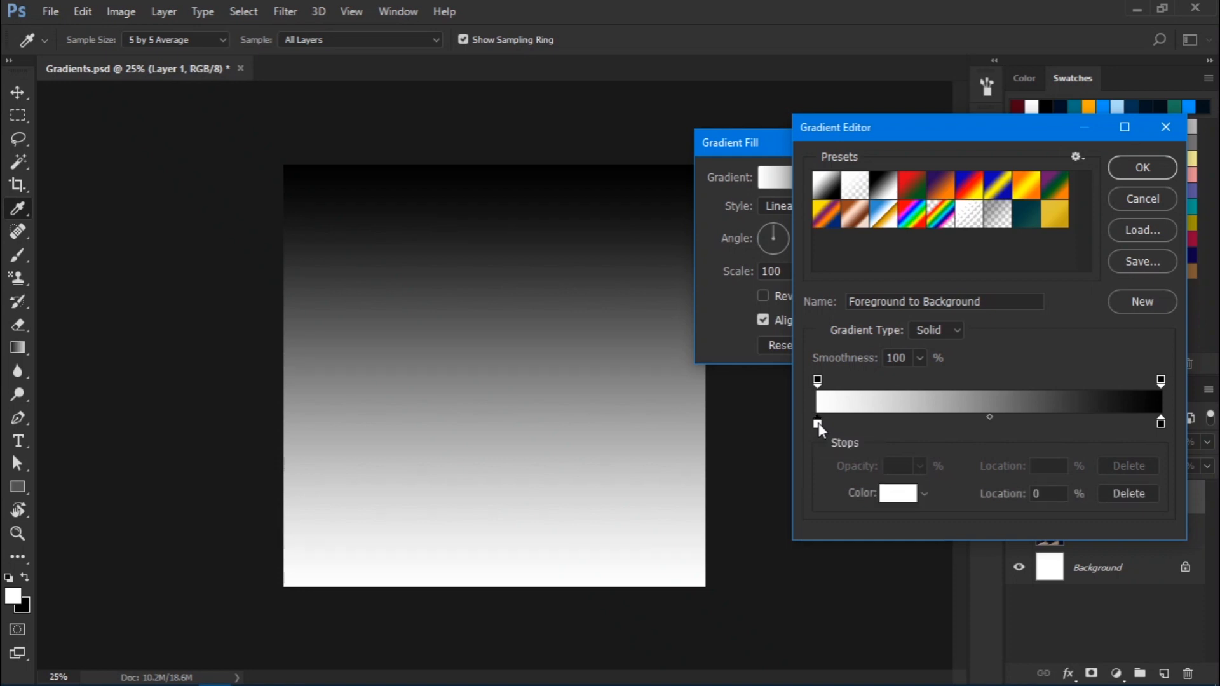
left_click(899, 494)
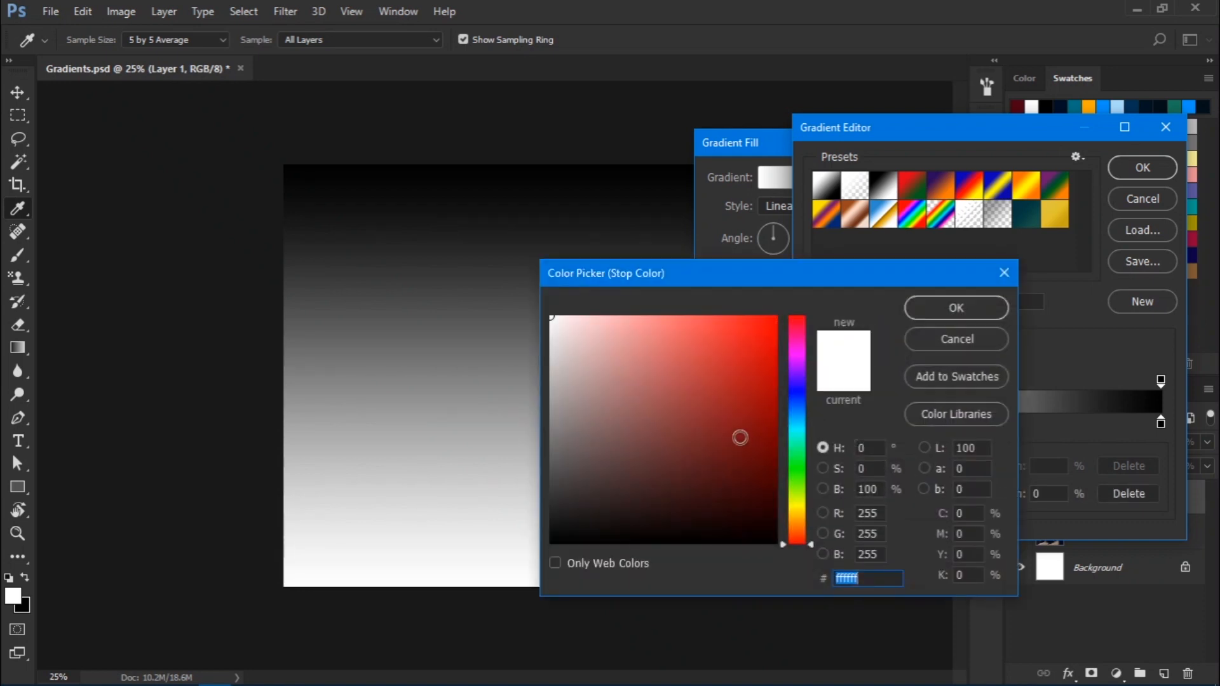
left_click(732, 432)
left_click_drag(732, 431, 811, 362)
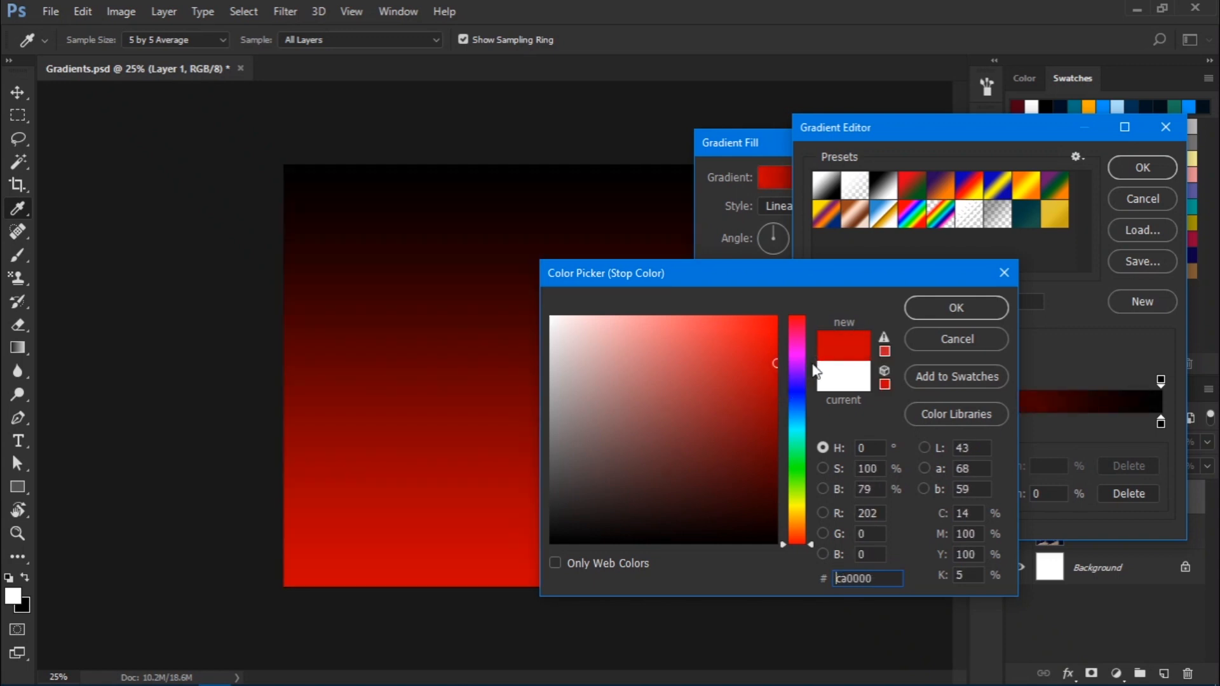
left_click(973, 313)
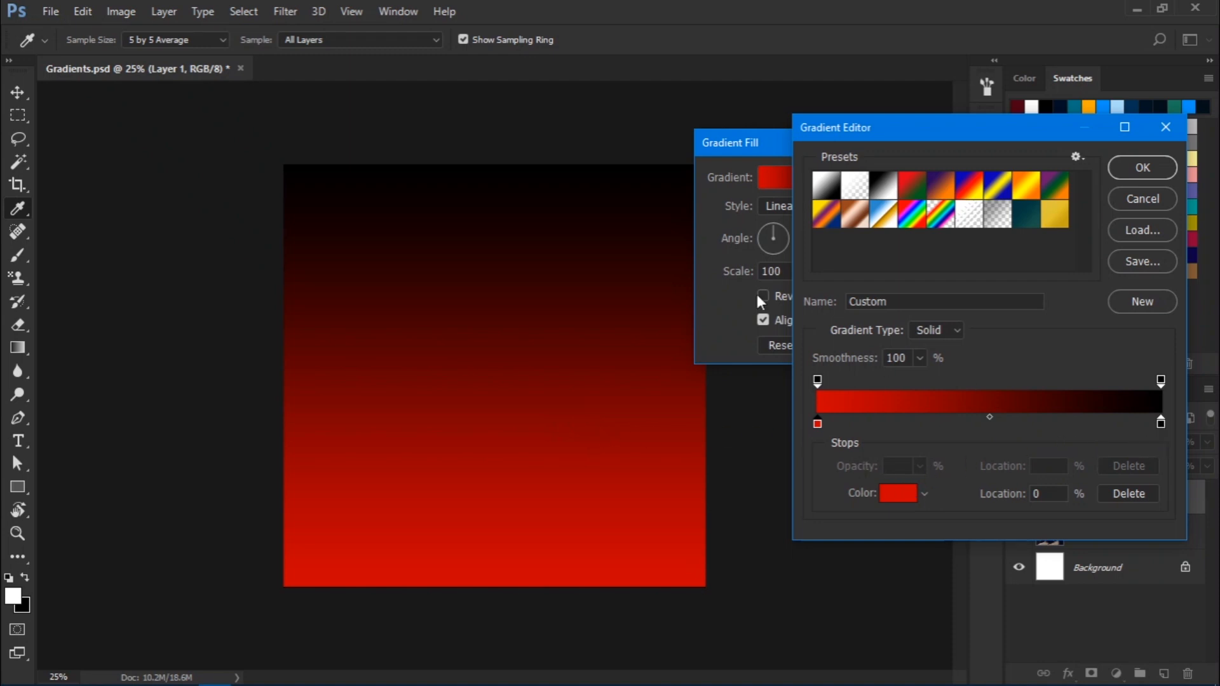
Step: Set the gradient's ending colour stop to dark red #380000
left_click(1162, 423)
left_click(890, 498)
left_click_drag(703, 441, 781, 494)
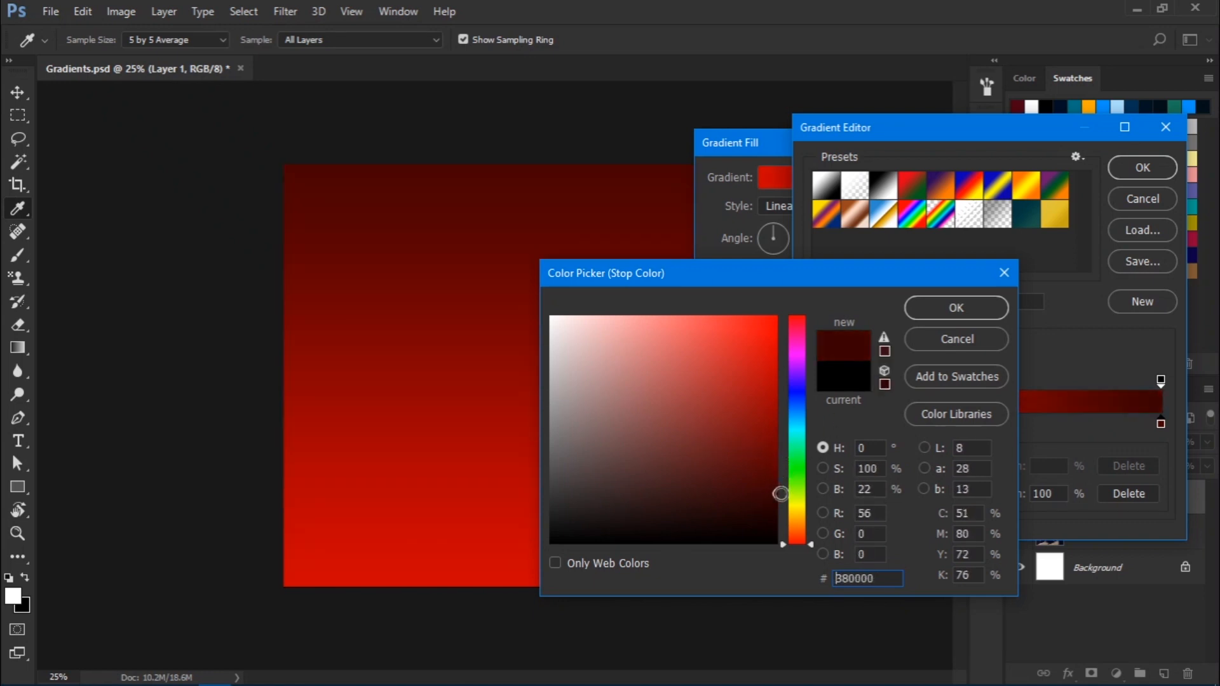
left_click(947, 312)
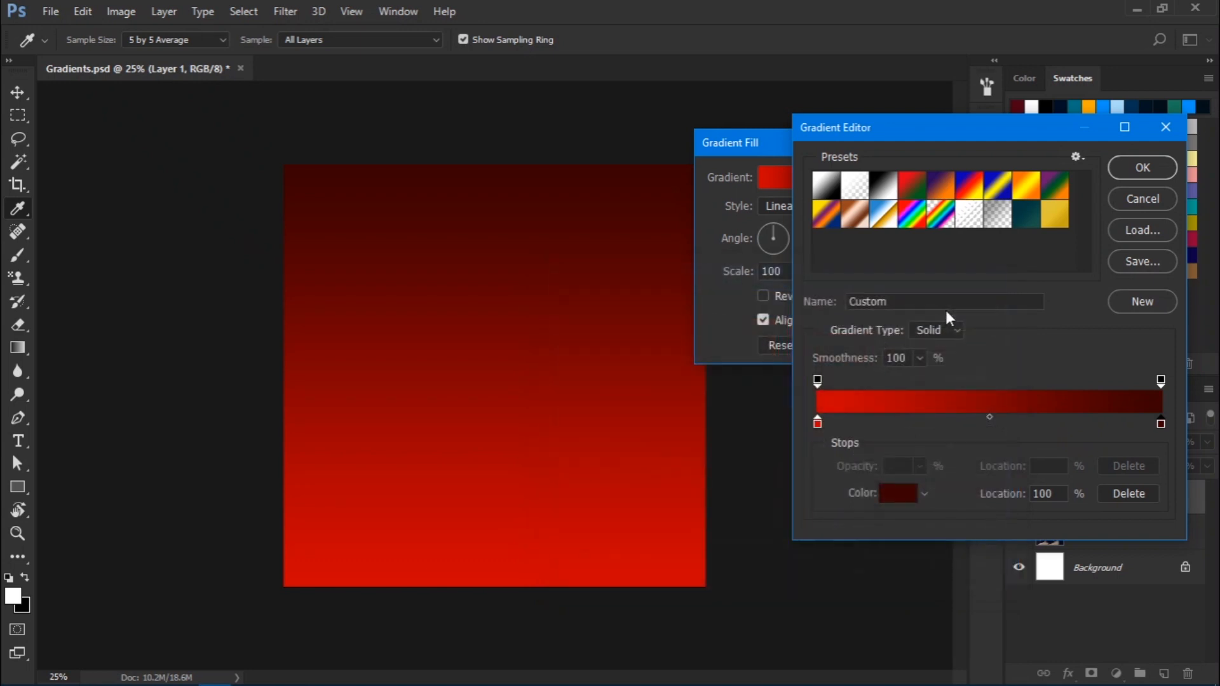
Step: Add a colour stop at 32% on the gradient and set it to dark teal #003832
left_click(930, 424)
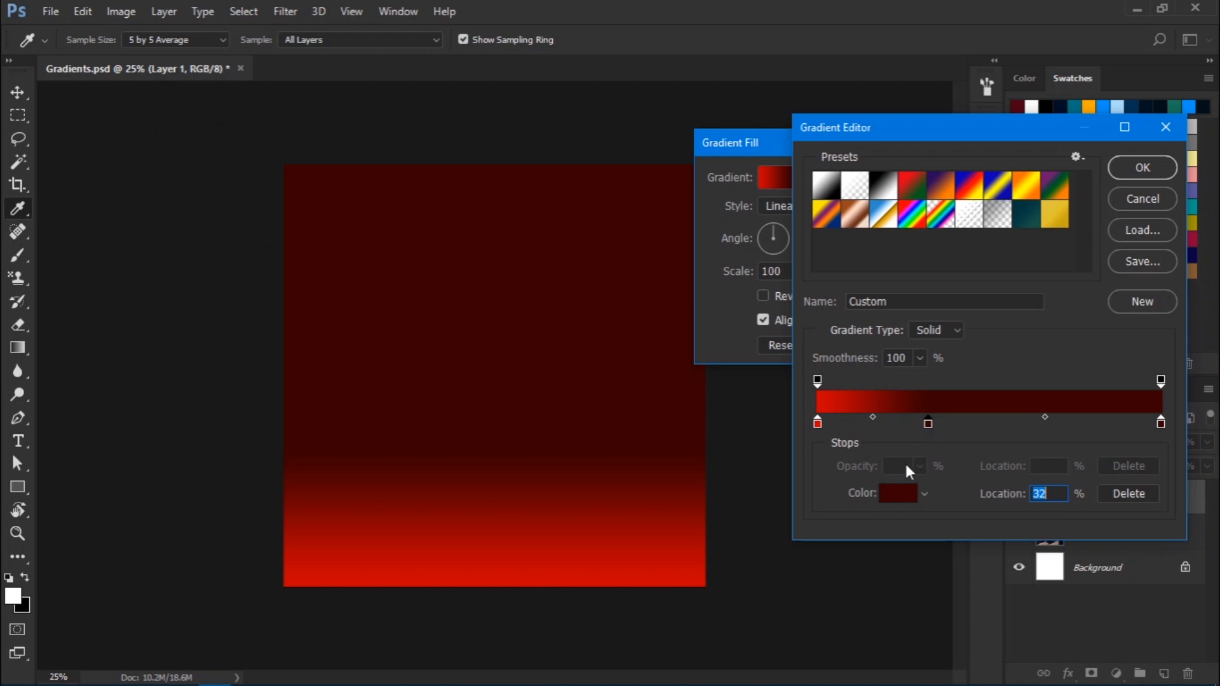
left_click(902, 494)
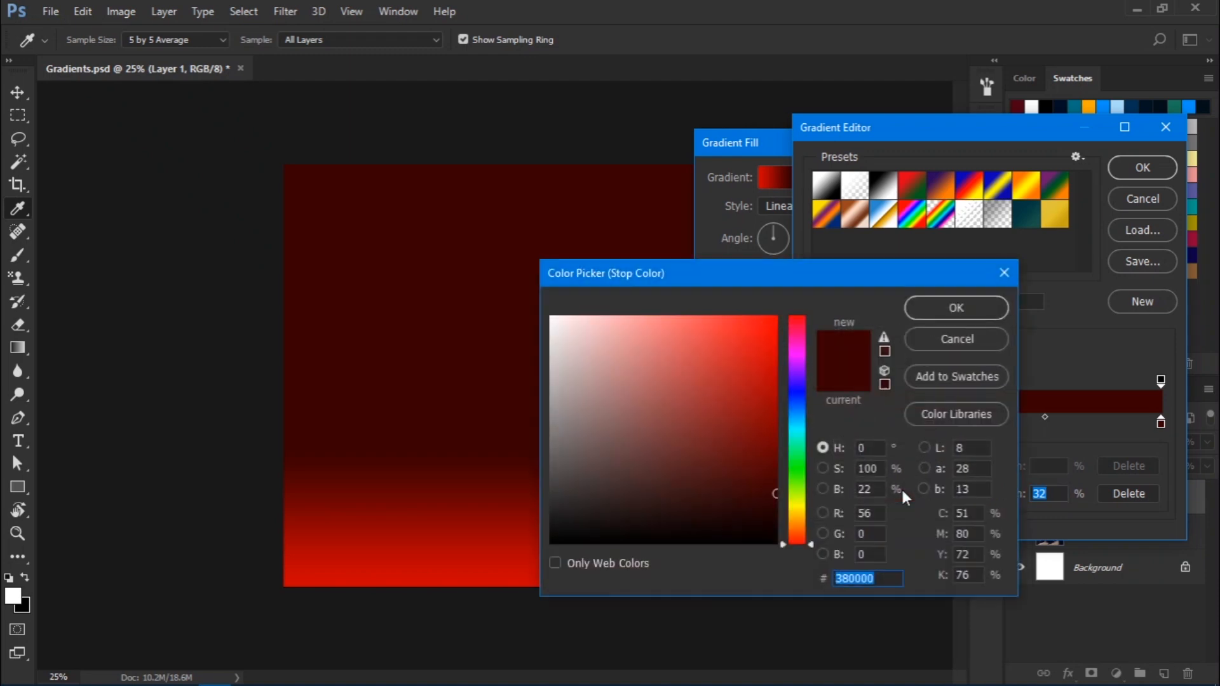
left_click(801, 435)
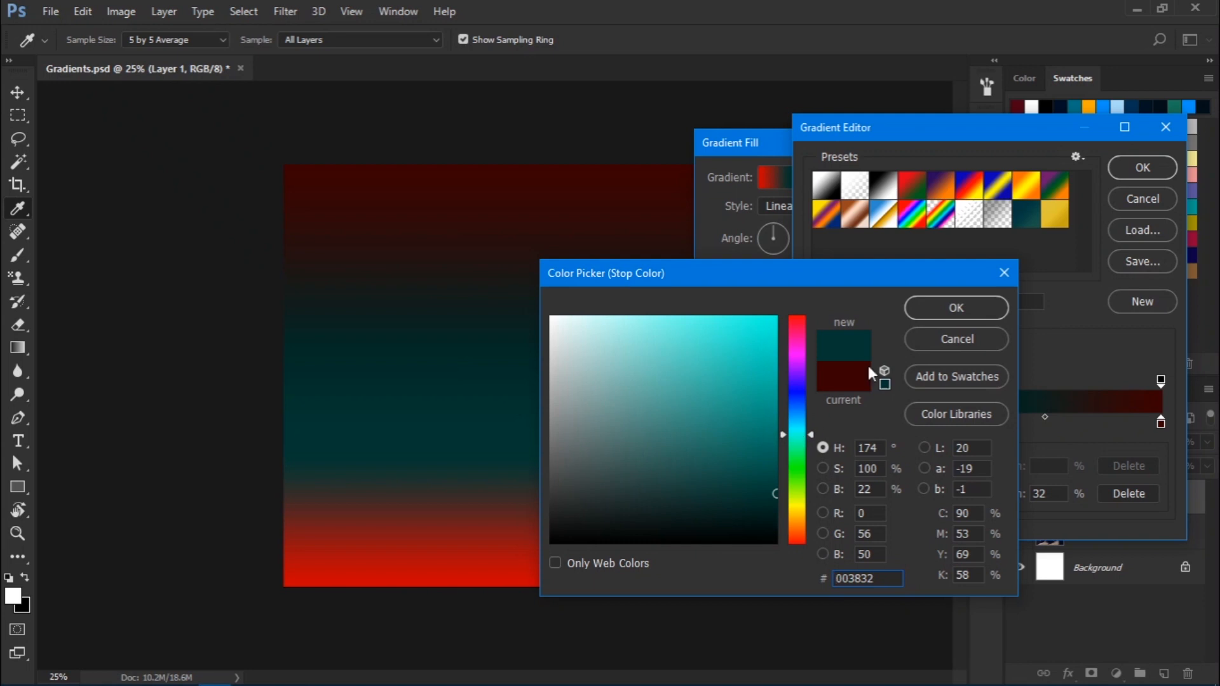
left_click(990, 306)
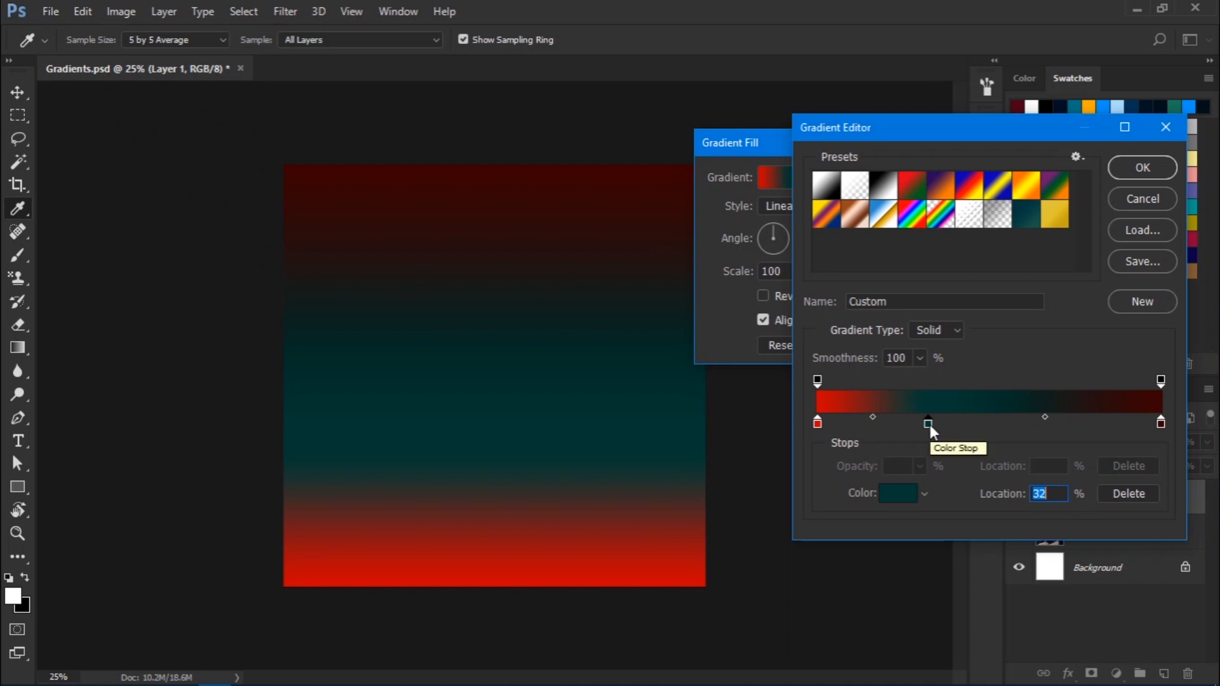
Step: Remove the teal colour stop from the gradient, restoring it once before removing it again
left_click(1119, 490)
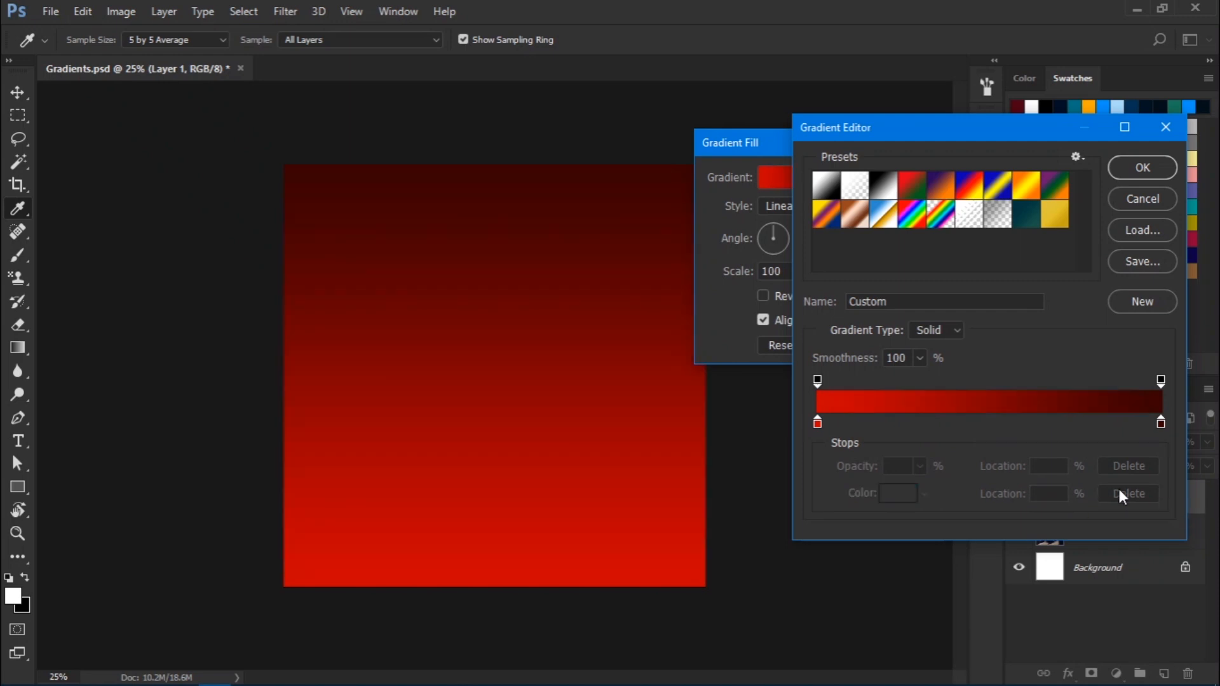
key("ctrl+z")
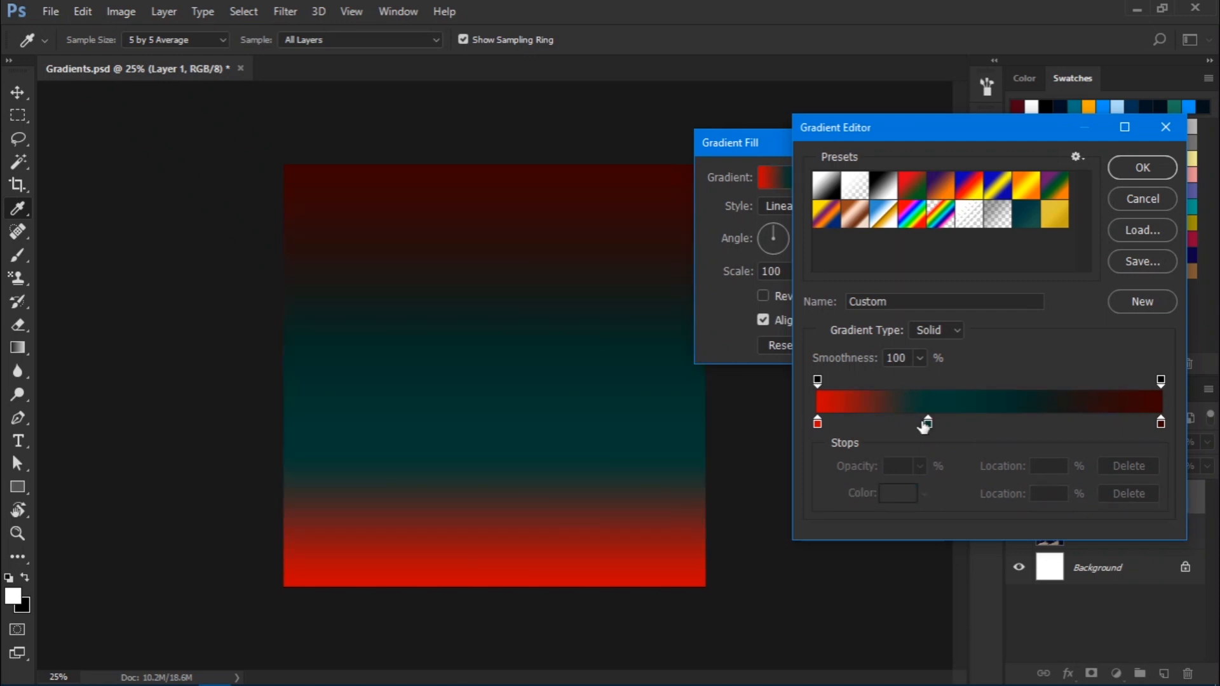
left_click_drag(928, 422, 931, 450)
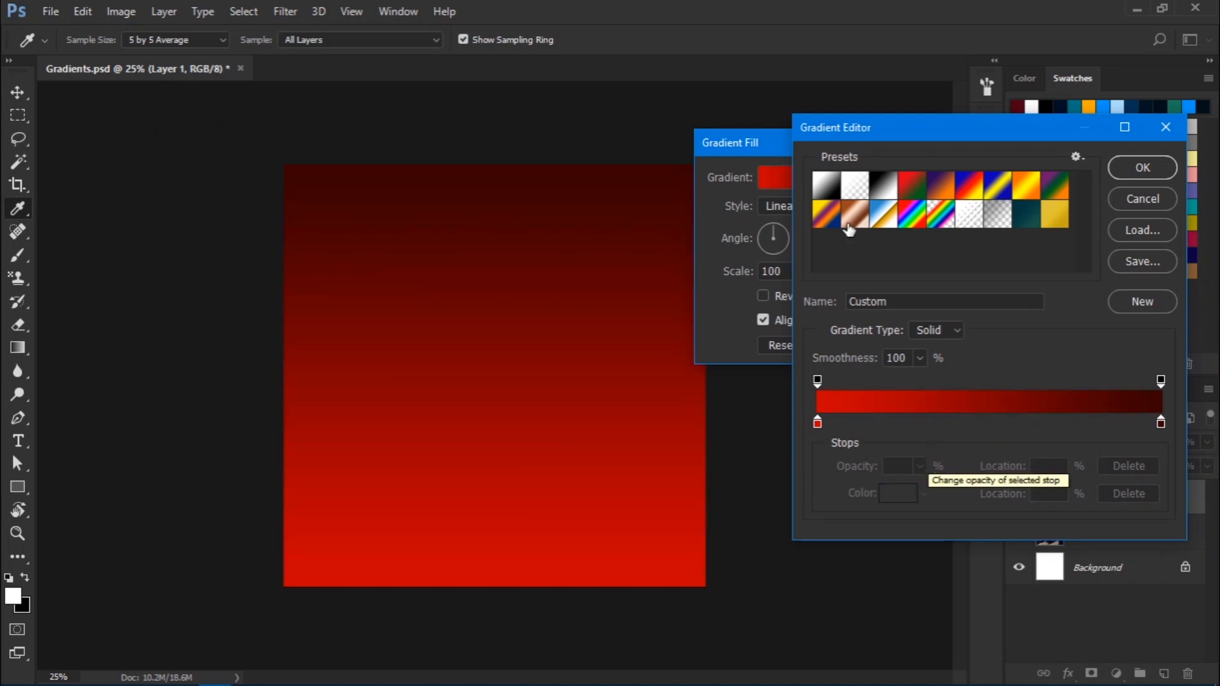
Step: Apply the Foreground to Transparent preset and set its starting colour stop to red #b30000
left_click(860, 192)
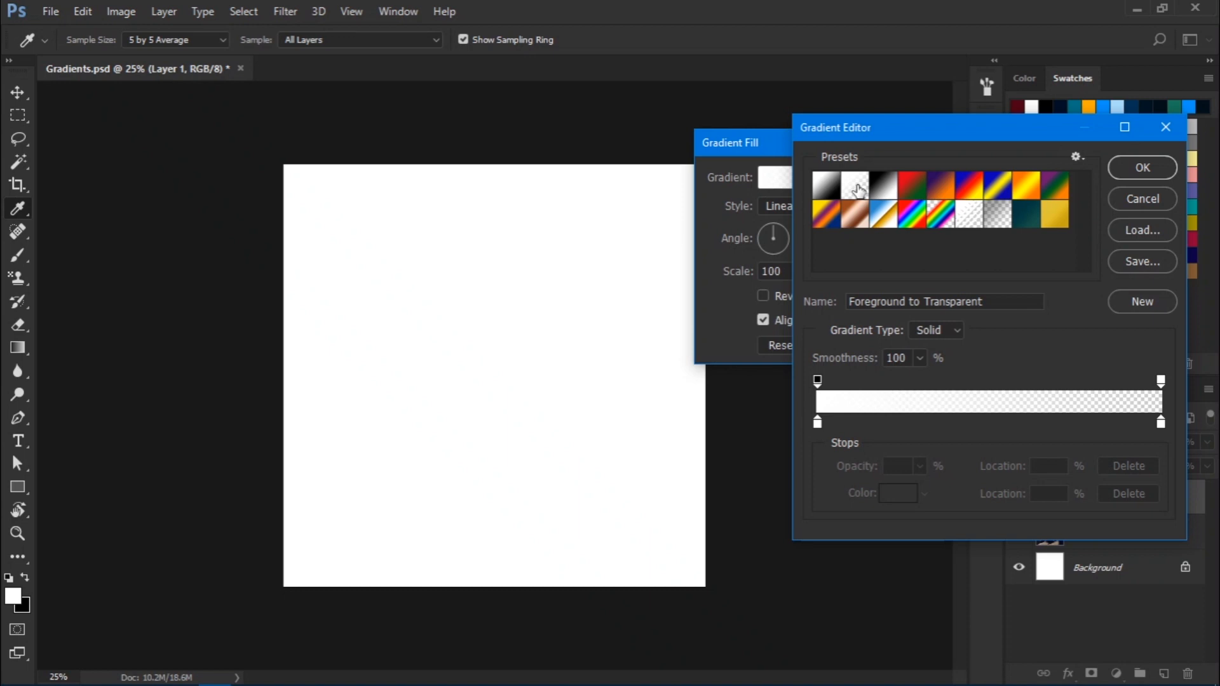
left_click(818, 423)
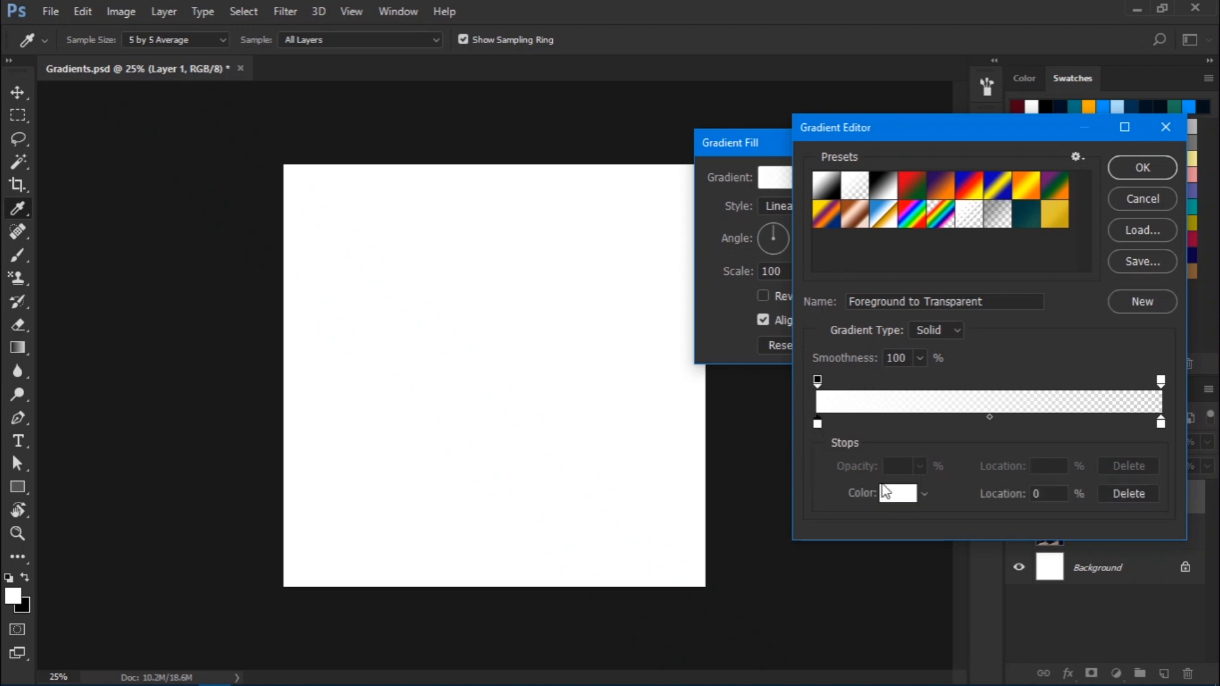
left_click(898, 498)
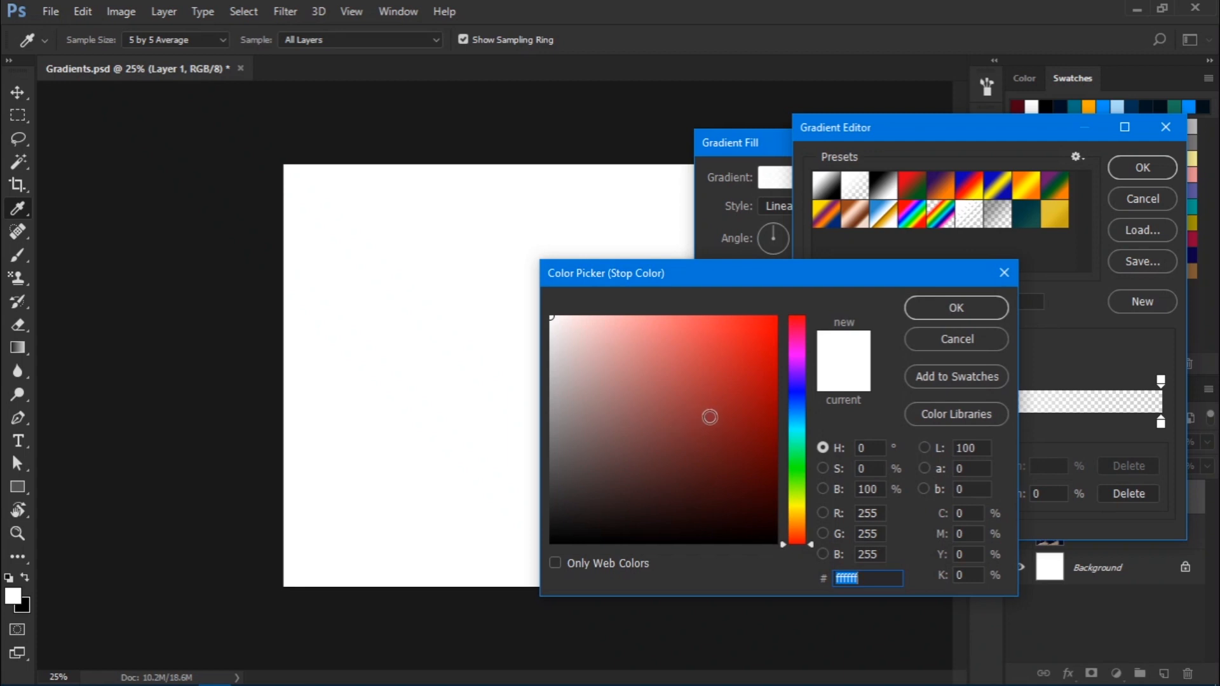
left_click_drag(710, 417, 776, 384)
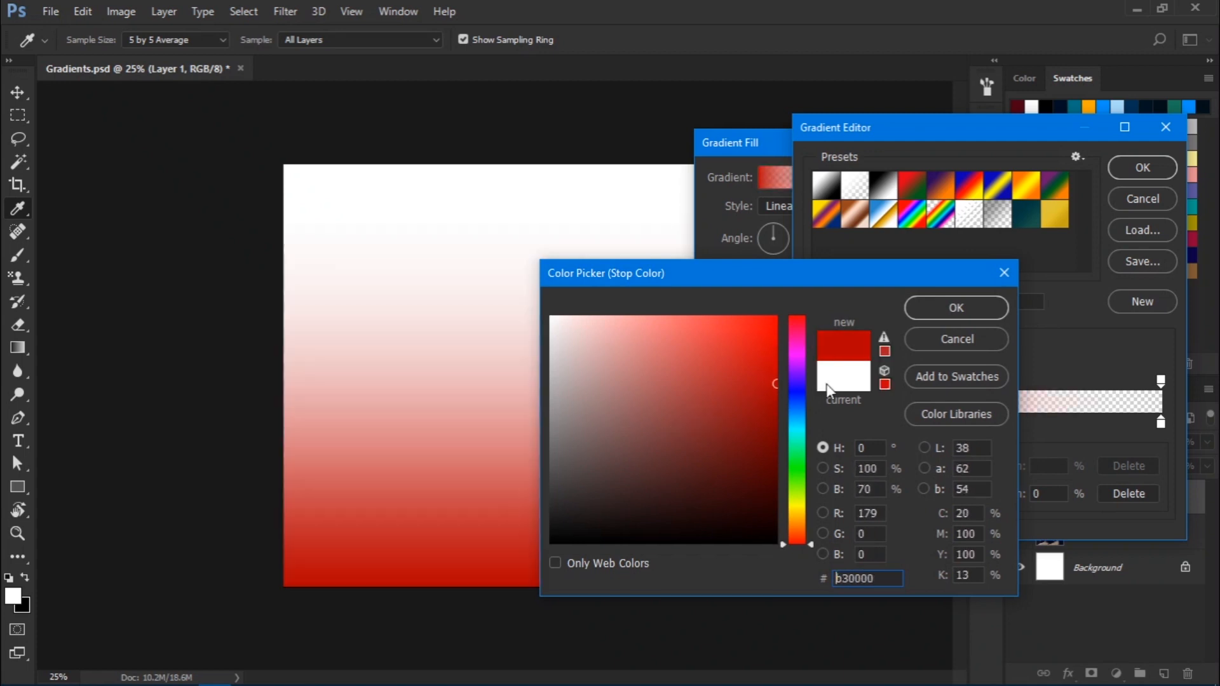
left_click(990, 305)
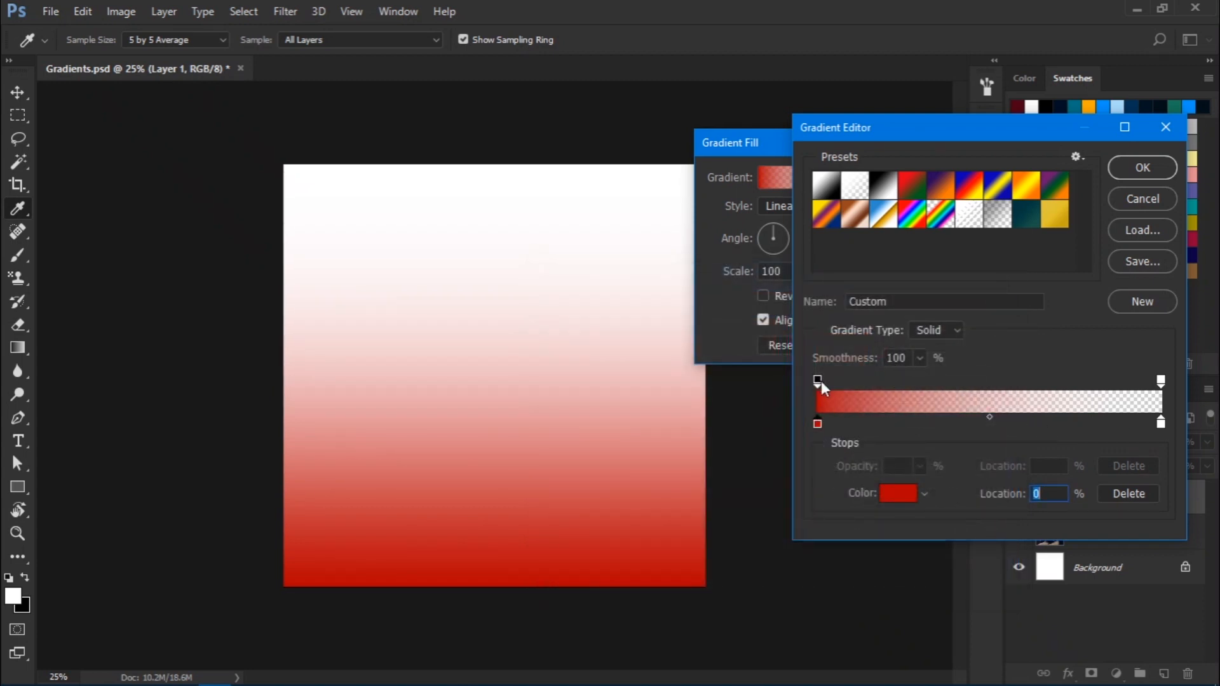
Step: Move the gradient's starting opacity stop to 42% and remove the white ending colour stop, accepting the edited gradient
left_click_drag(818, 380, 964, 389)
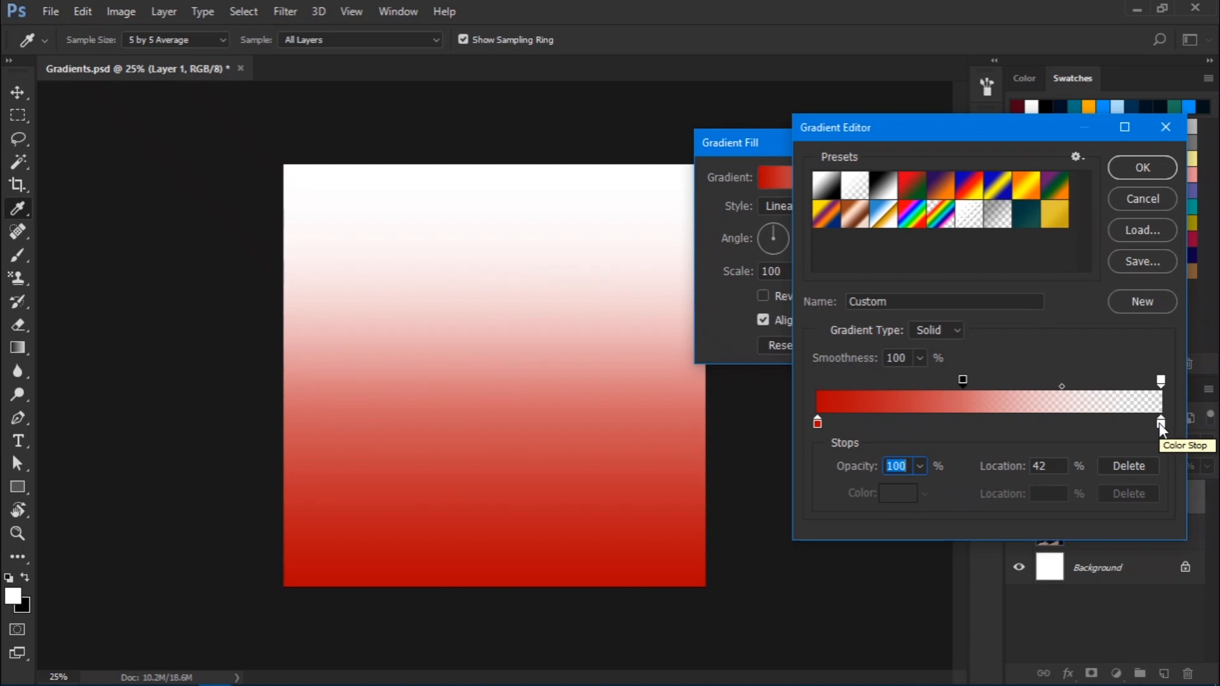
left_click_drag(1160, 424, 1162, 455)
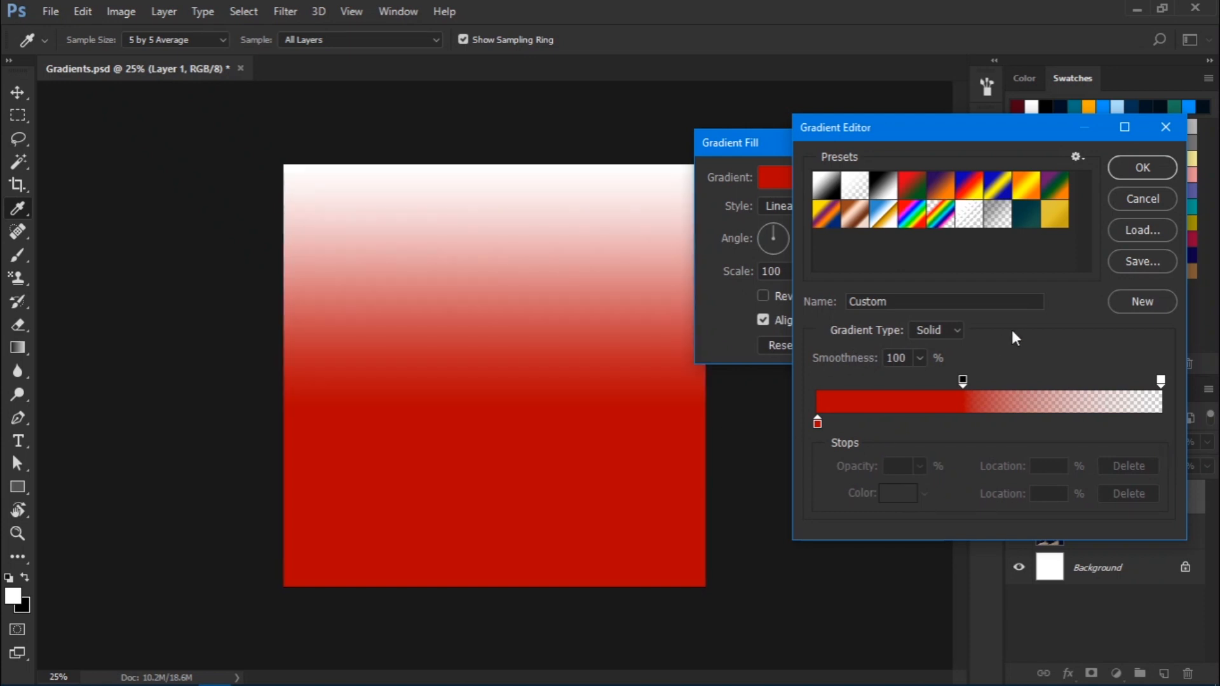
left_click(1144, 168)
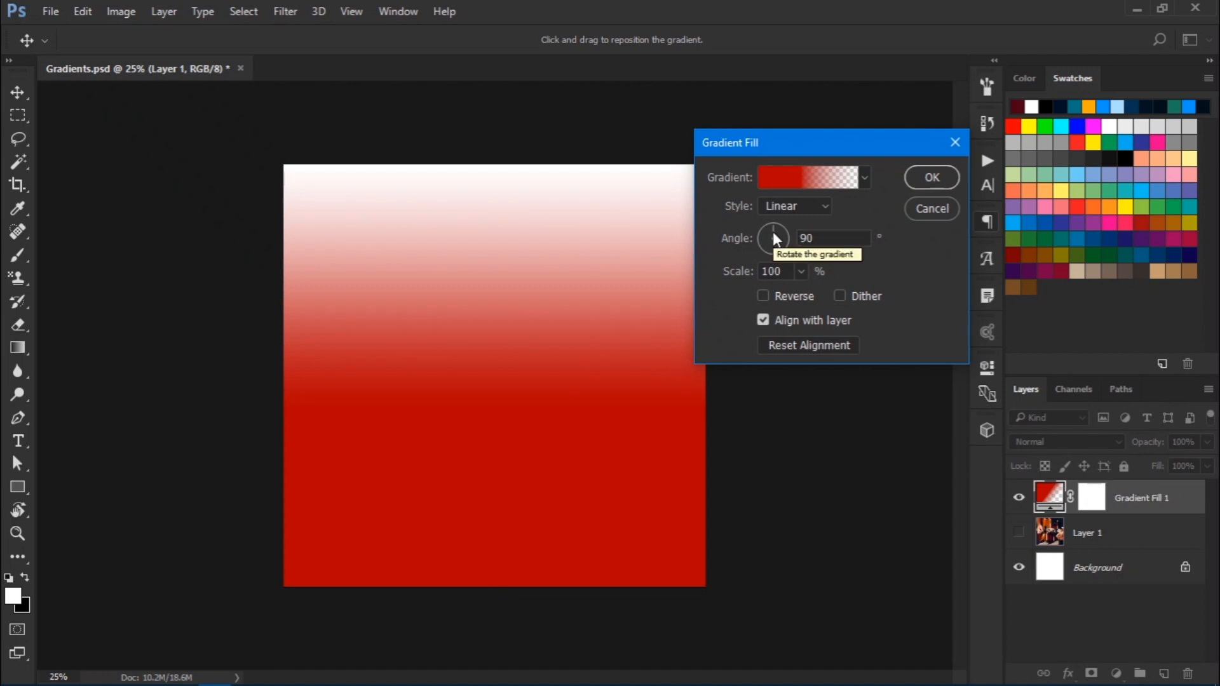
Step: Set the gradient fill's angle to 0° and its style to Radial
left_click_drag(774, 238, 775, 241)
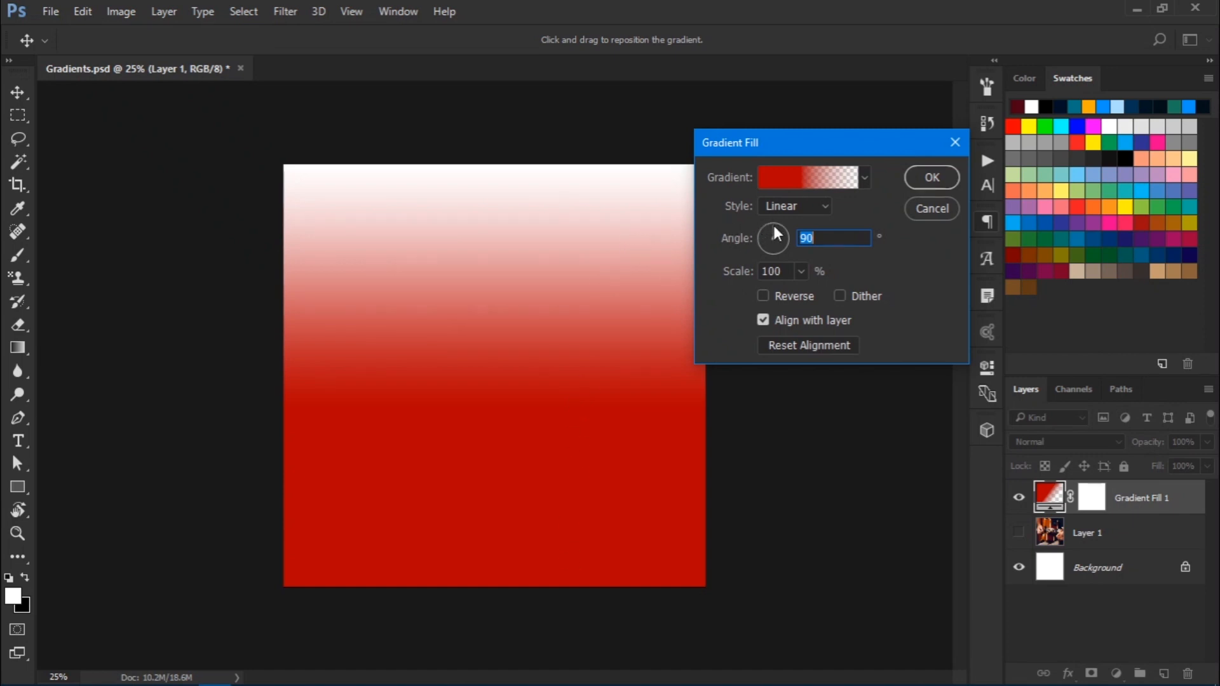
left_click_drag(773, 227, 787, 228)
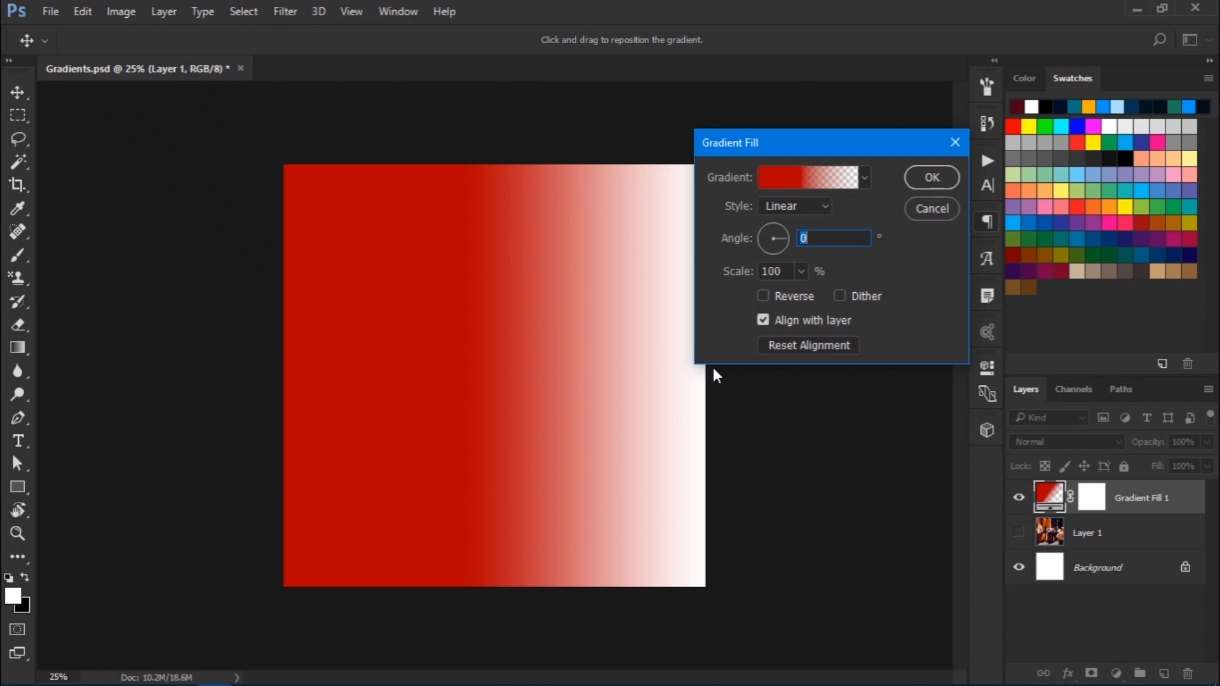
left_click(814, 205)
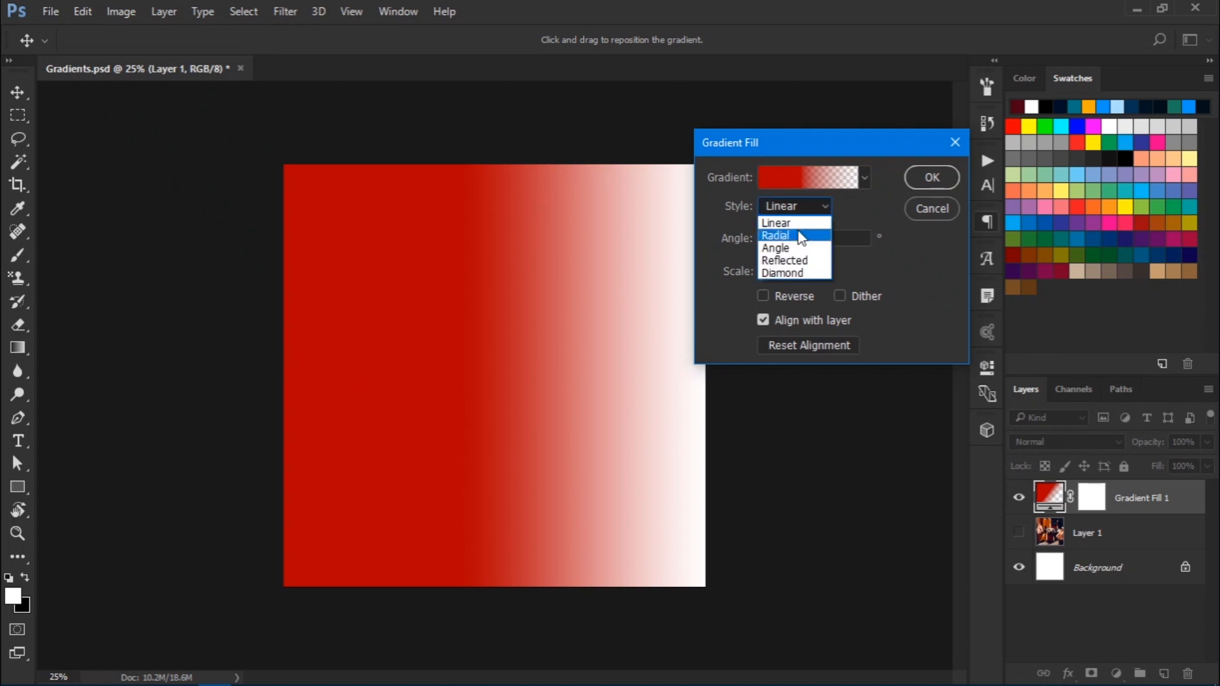
left_click(799, 235)
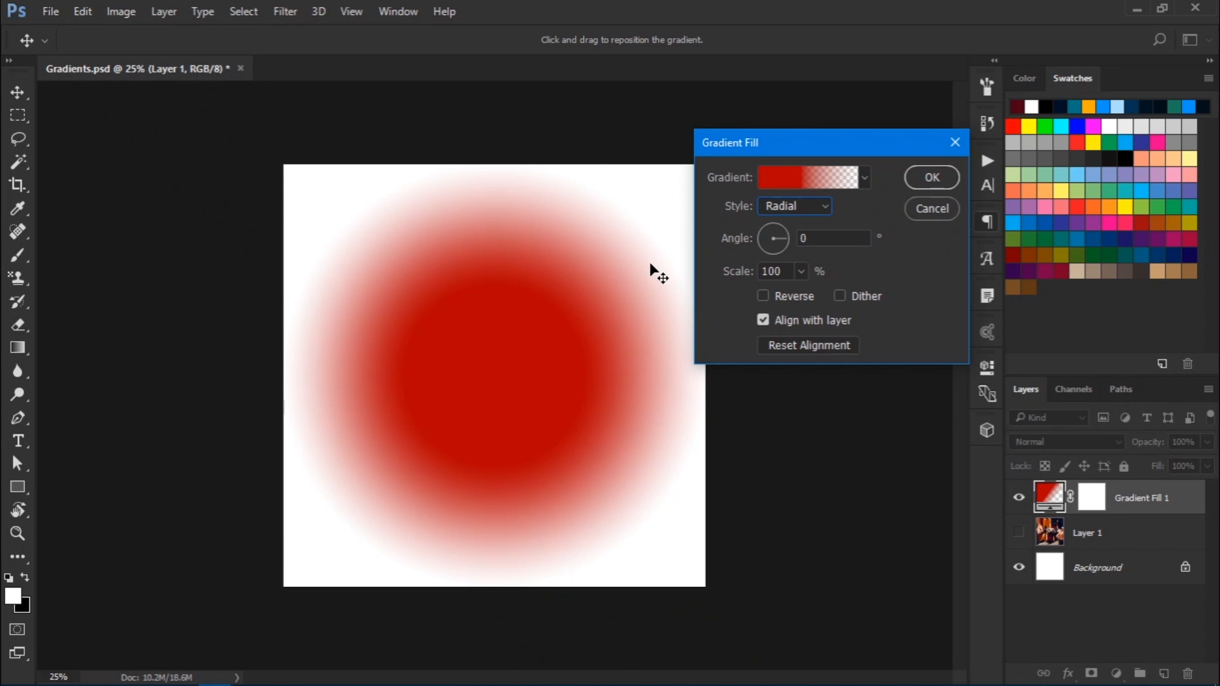
Step: Apply the gradient fill after switching Reverse on and back off, and hide the gradient fill layer
left_click(787, 294)
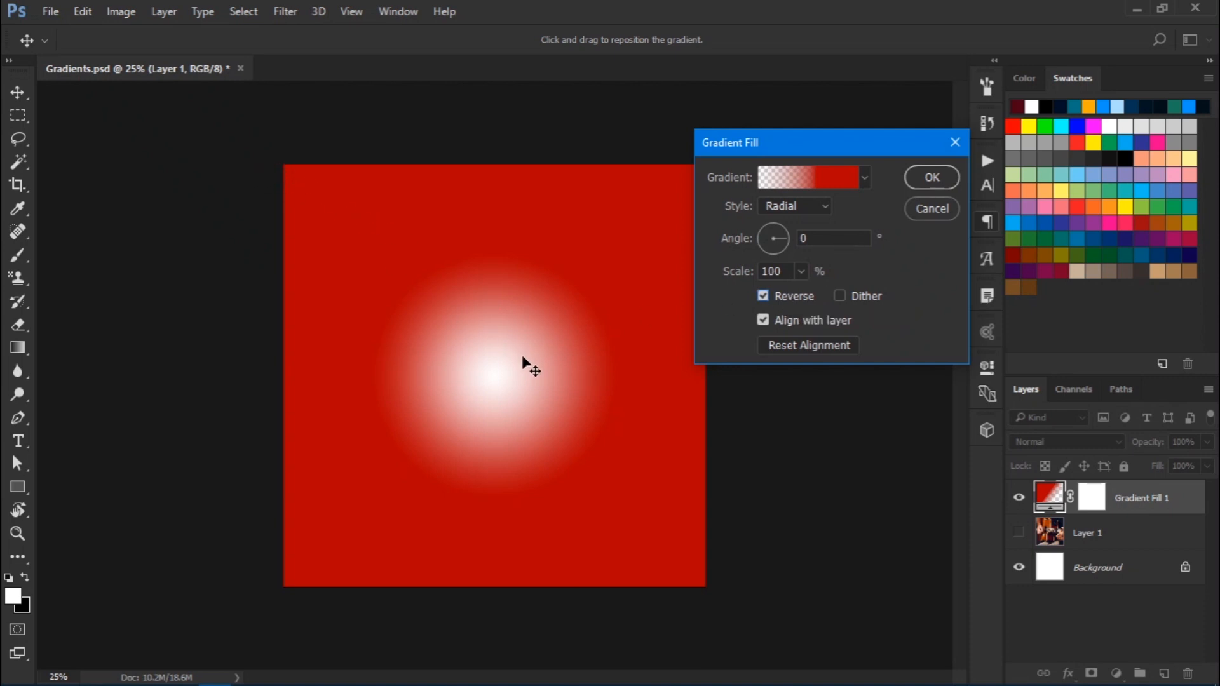
left_click(768, 295)
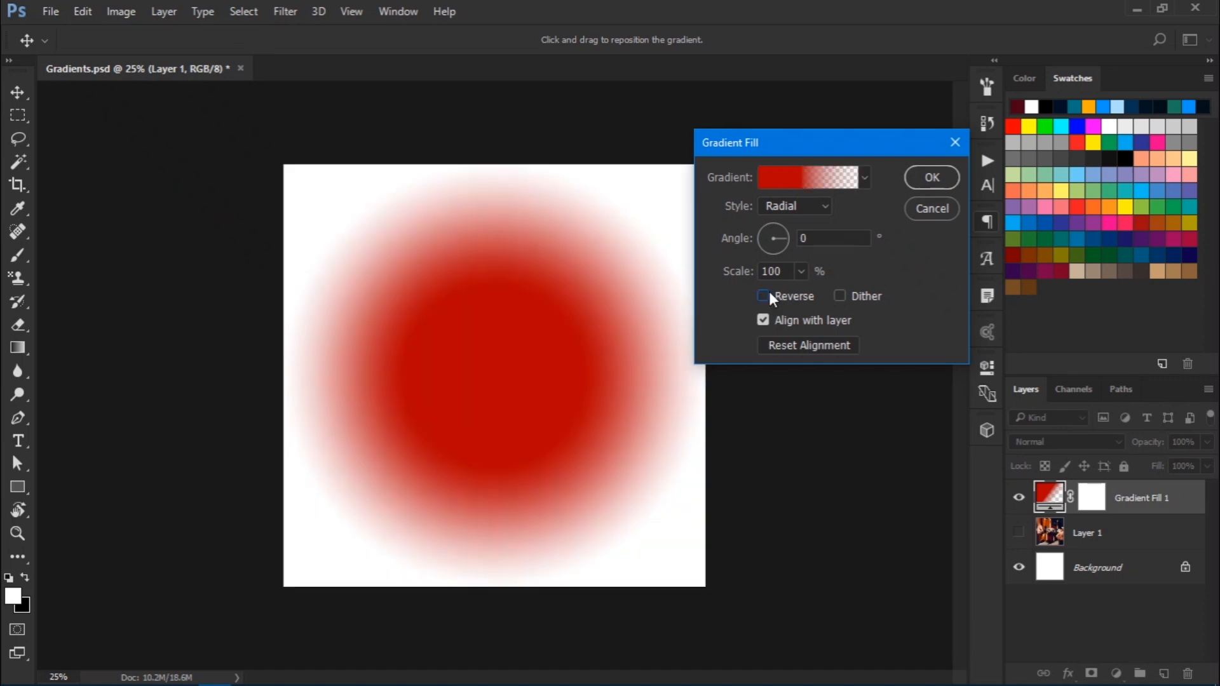
left_click(929, 176)
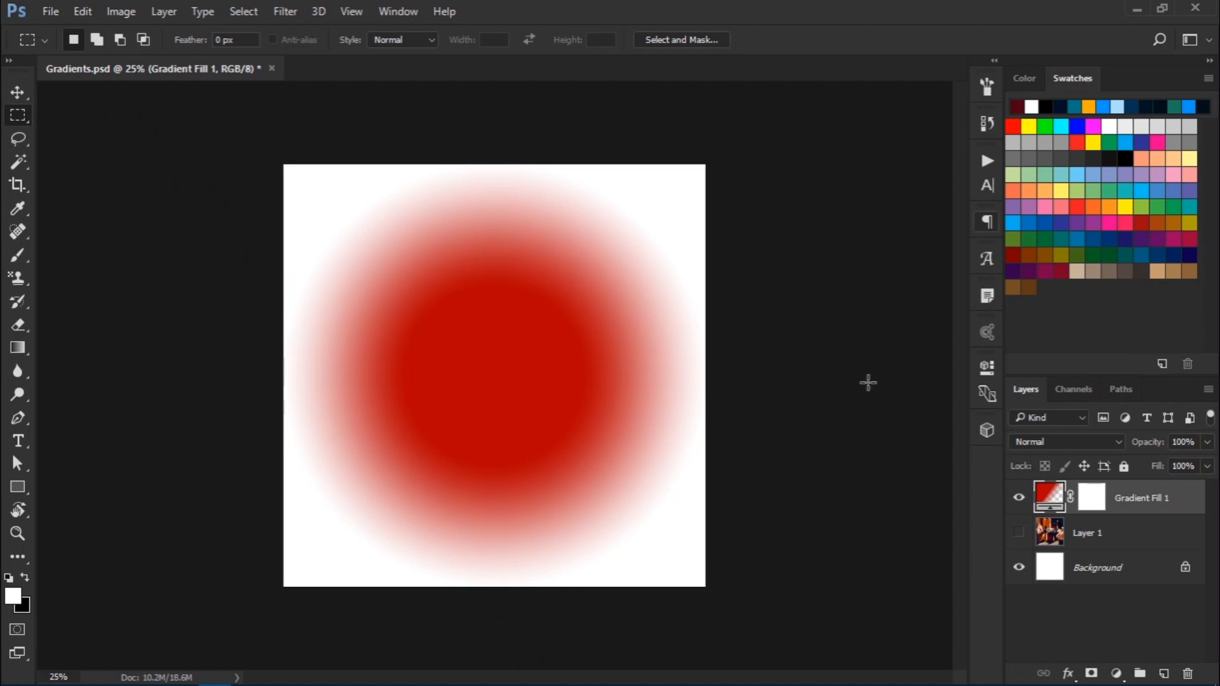
left_click(1019, 500)
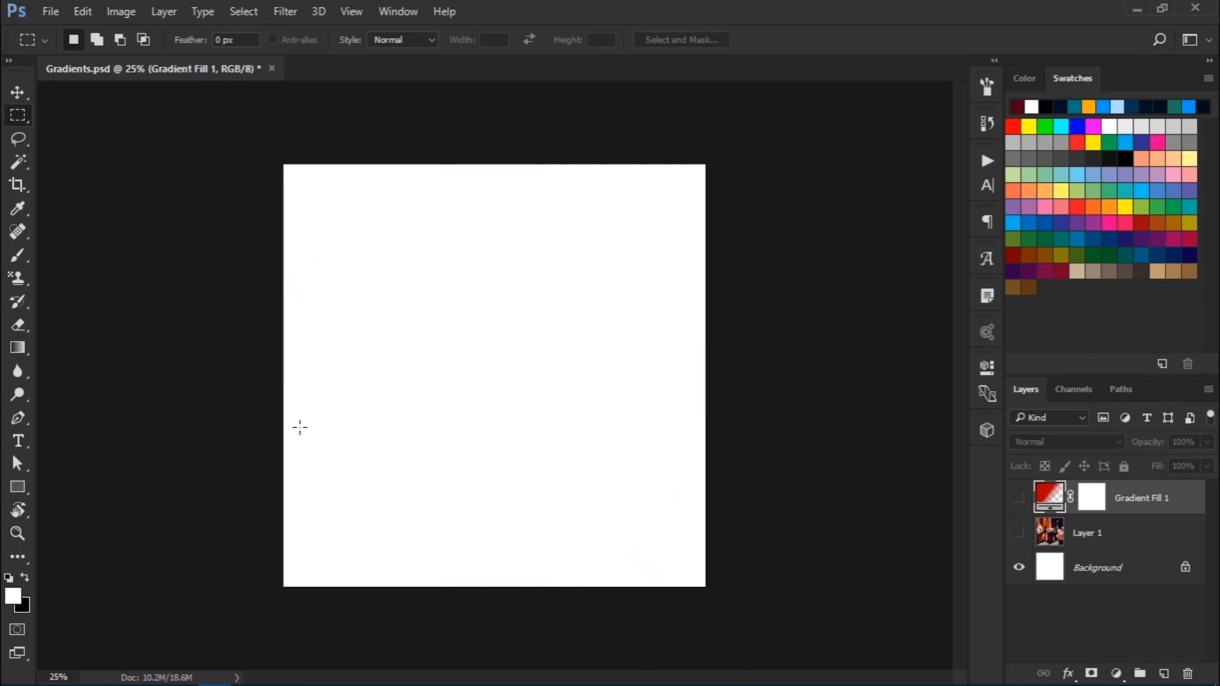
Step: Draw a rectangle shape about 1068 × 229 px on the canvas and round its top-left and bottom-right corners to 35 px
left_click(18, 487)
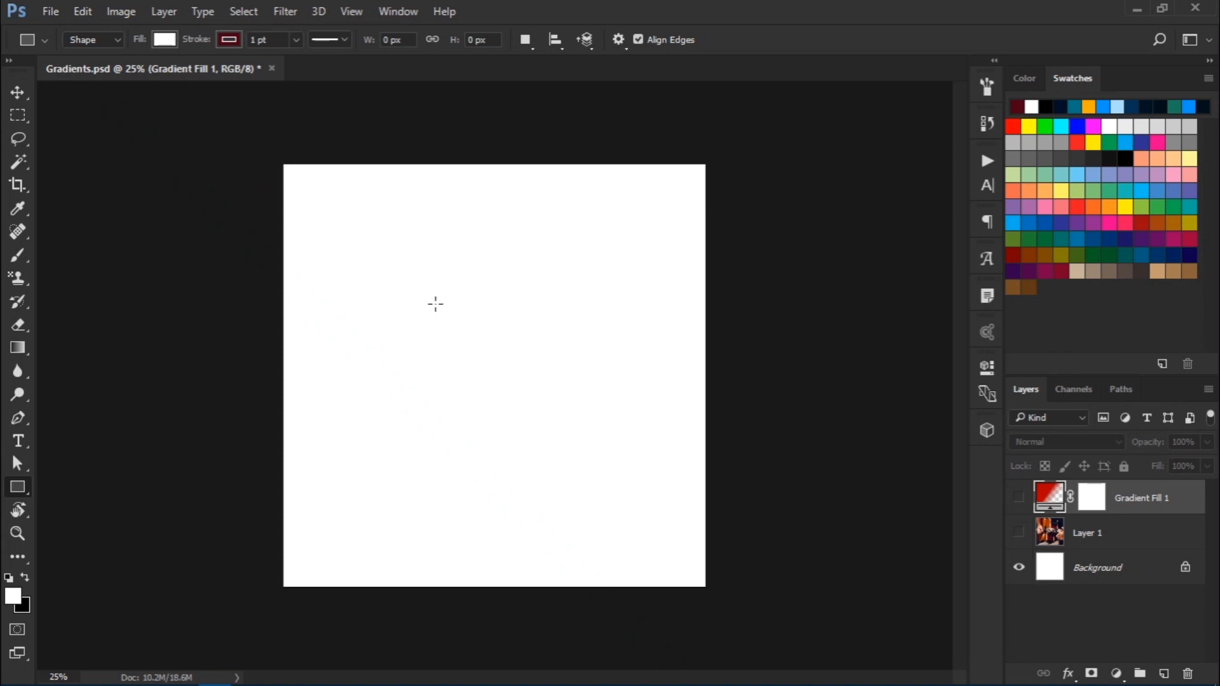
left_click_drag(435, 304, 674, 355)
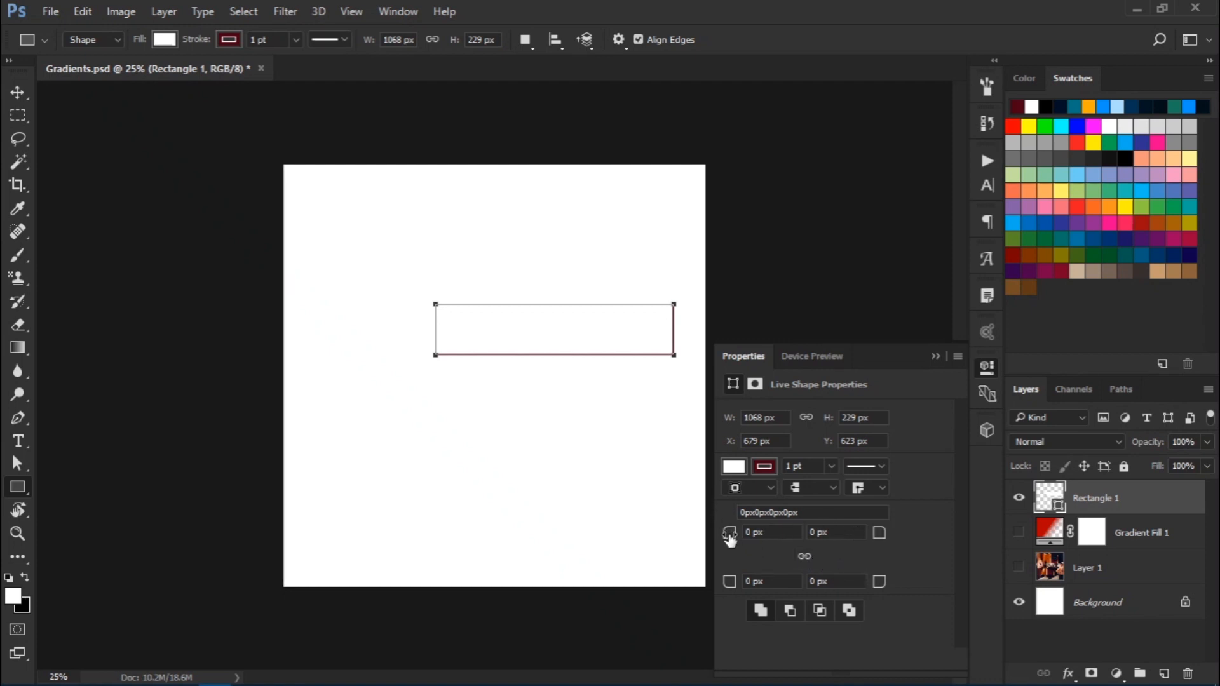
left_click_drag(732, 537, 805, 534)
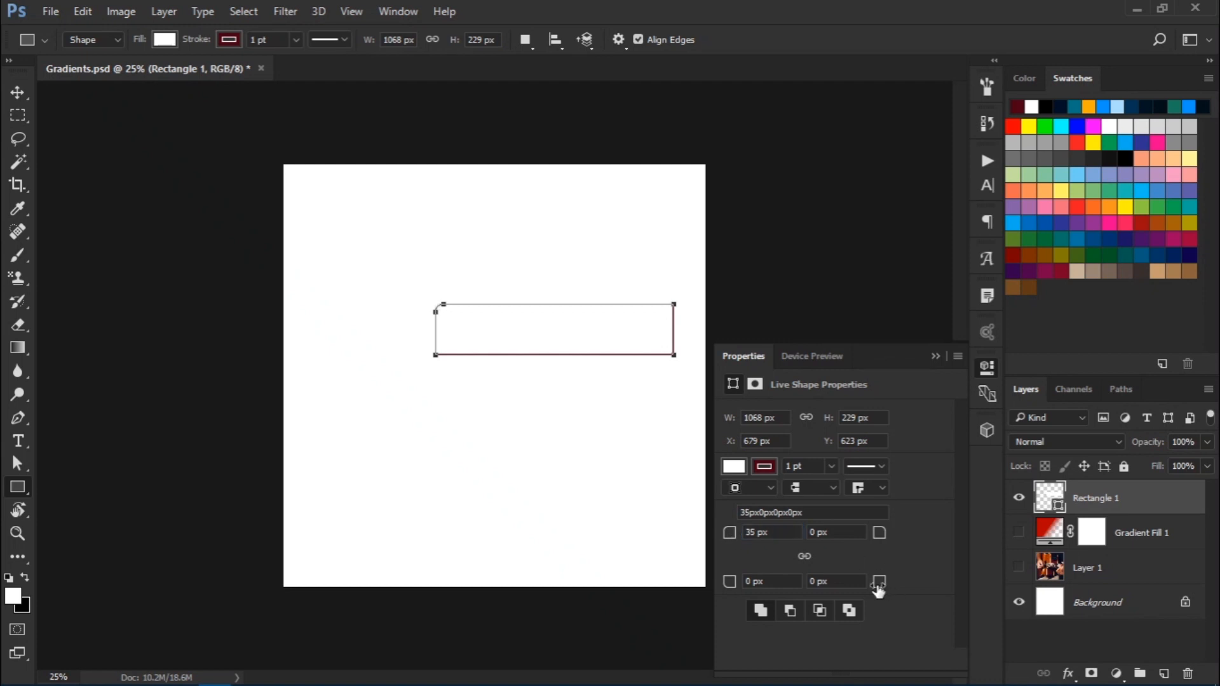
left_click(827, 582)
type("35")
key("Return")
Step: Change the rectangle's fill from a solid colour to a black-to-white linear gradient
left_click(732, 468)
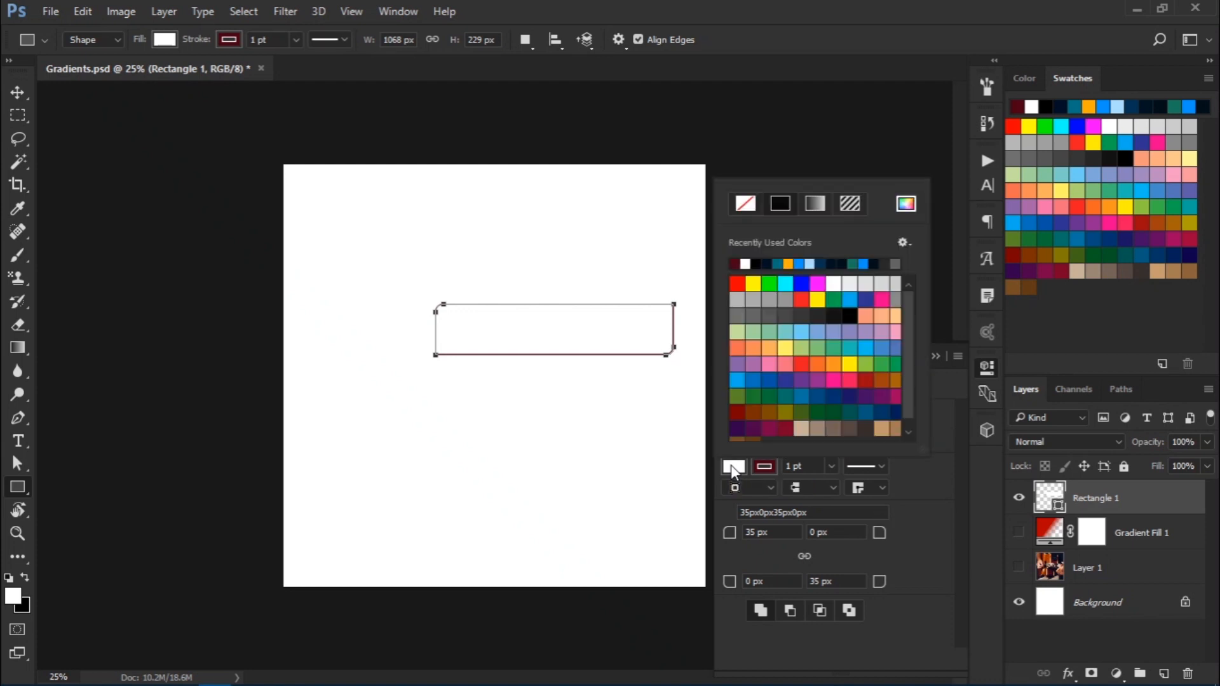
left_click(814, 205)
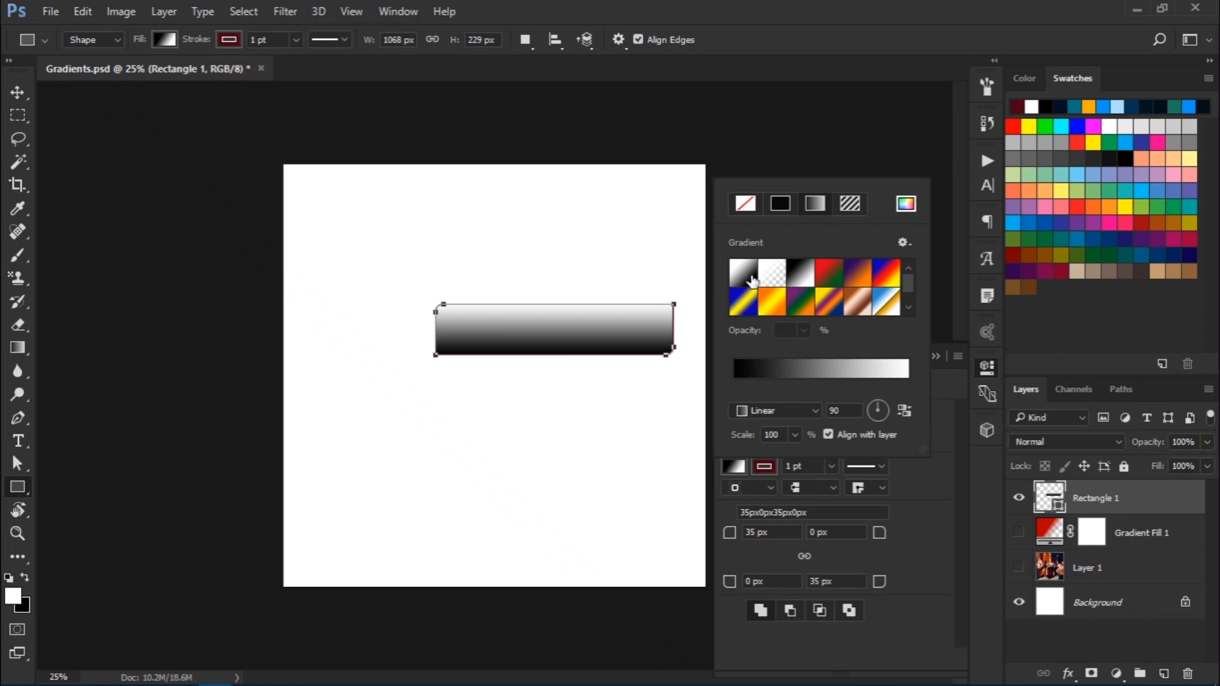
left_click(761, 374)
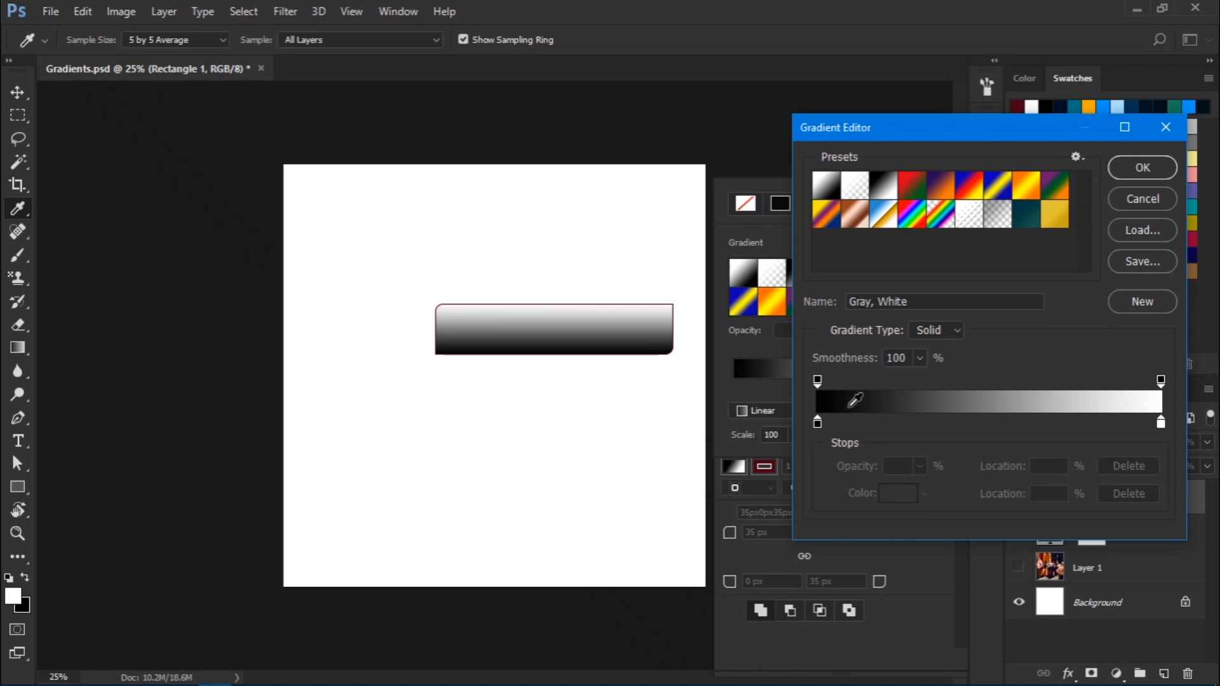
left_click(819, 424)
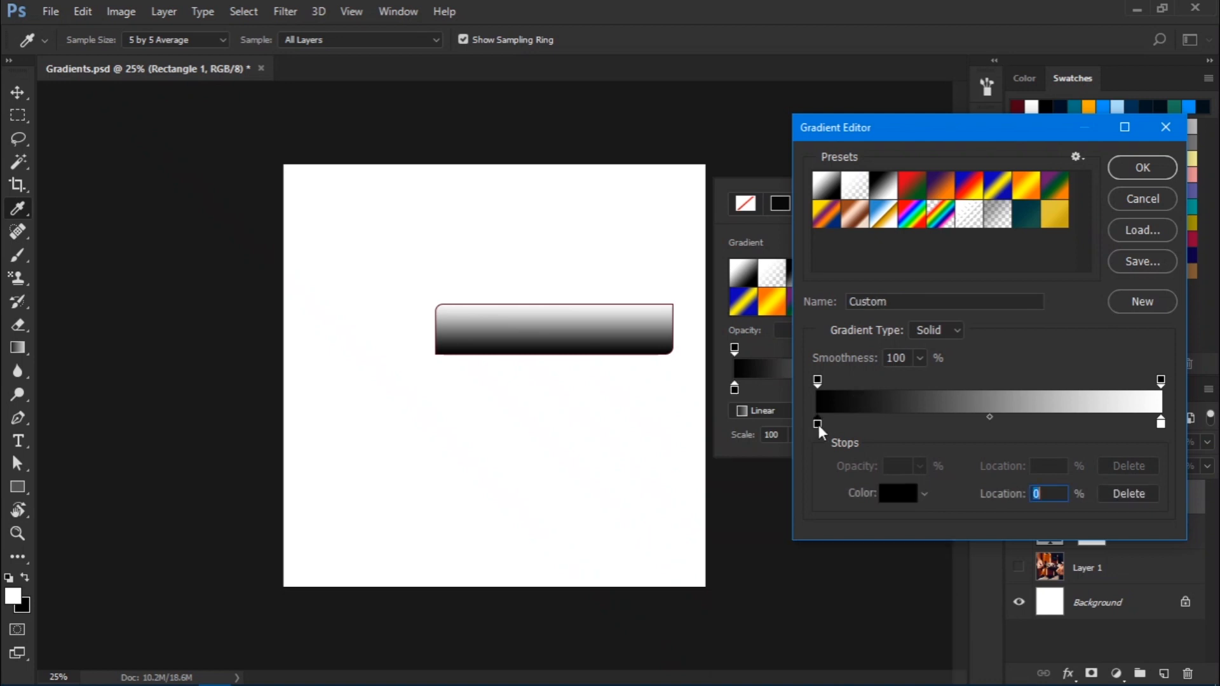
left_click(899, 494)
left_click_drag(704, 477, 814, 384)
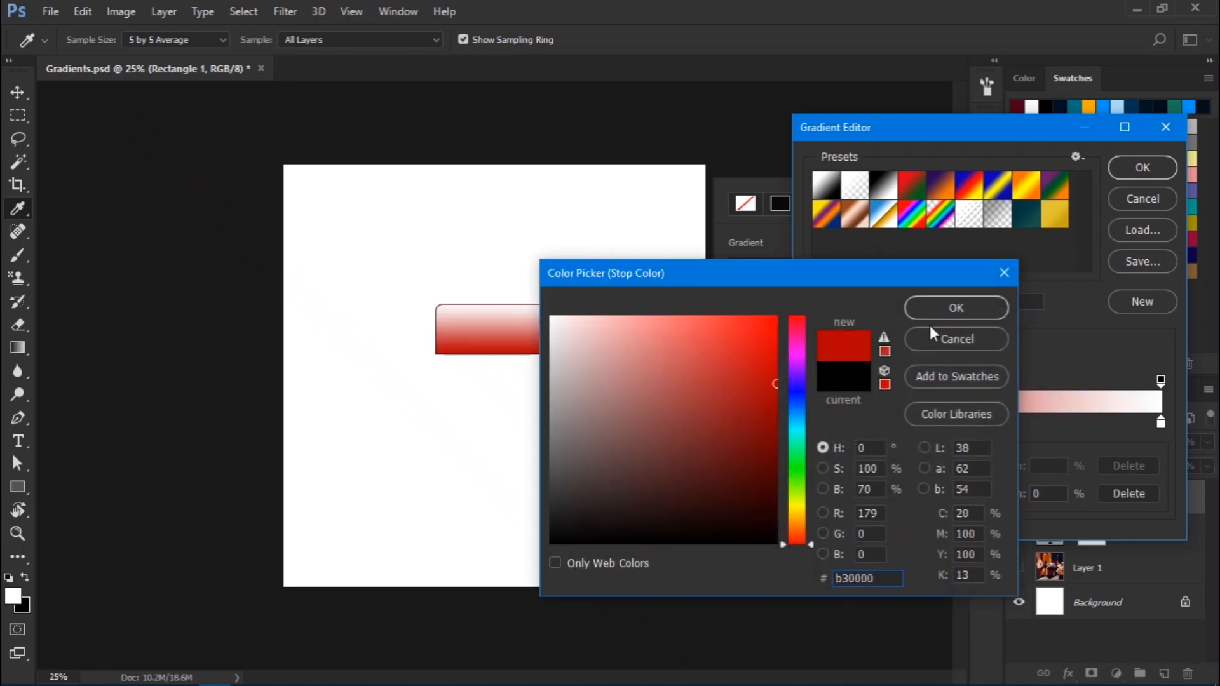
left_click(955, 308)
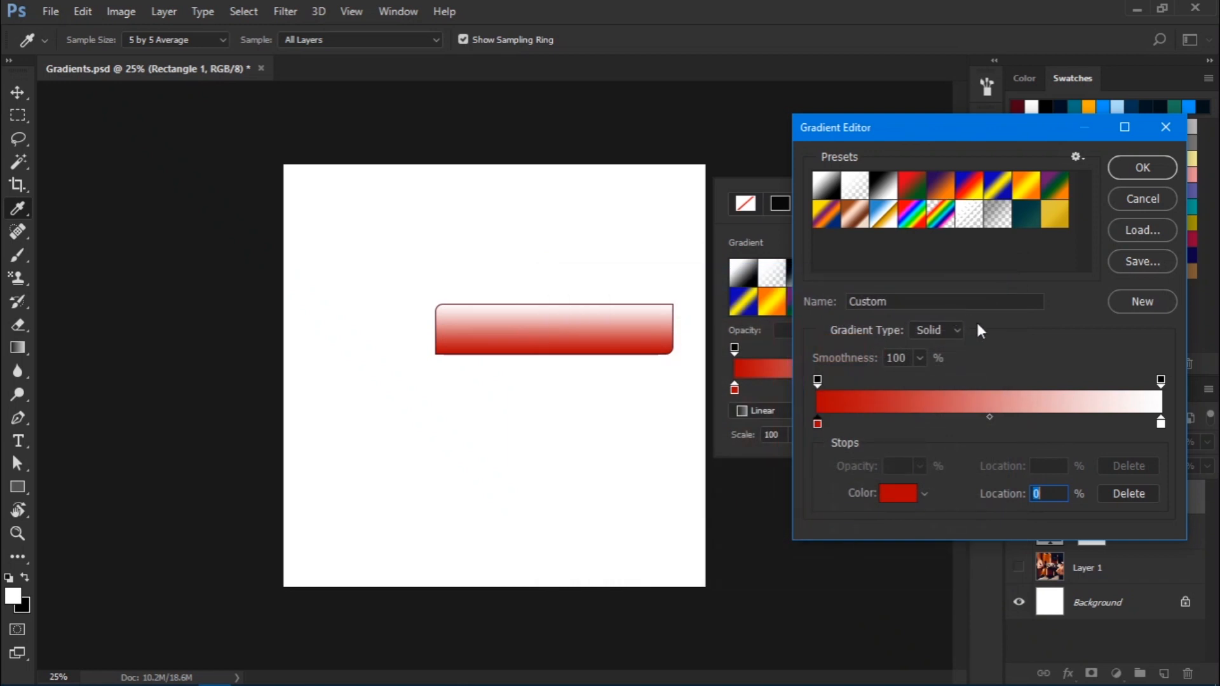
left_click(936, 425)
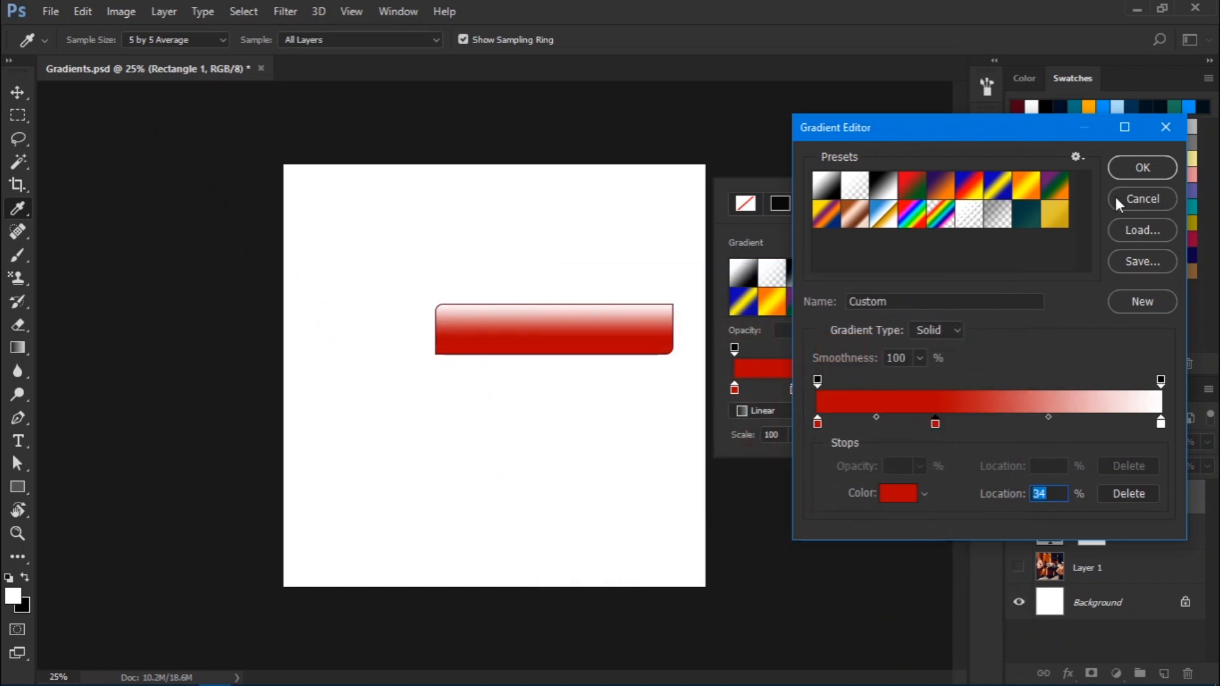
left_click(1141, 199)
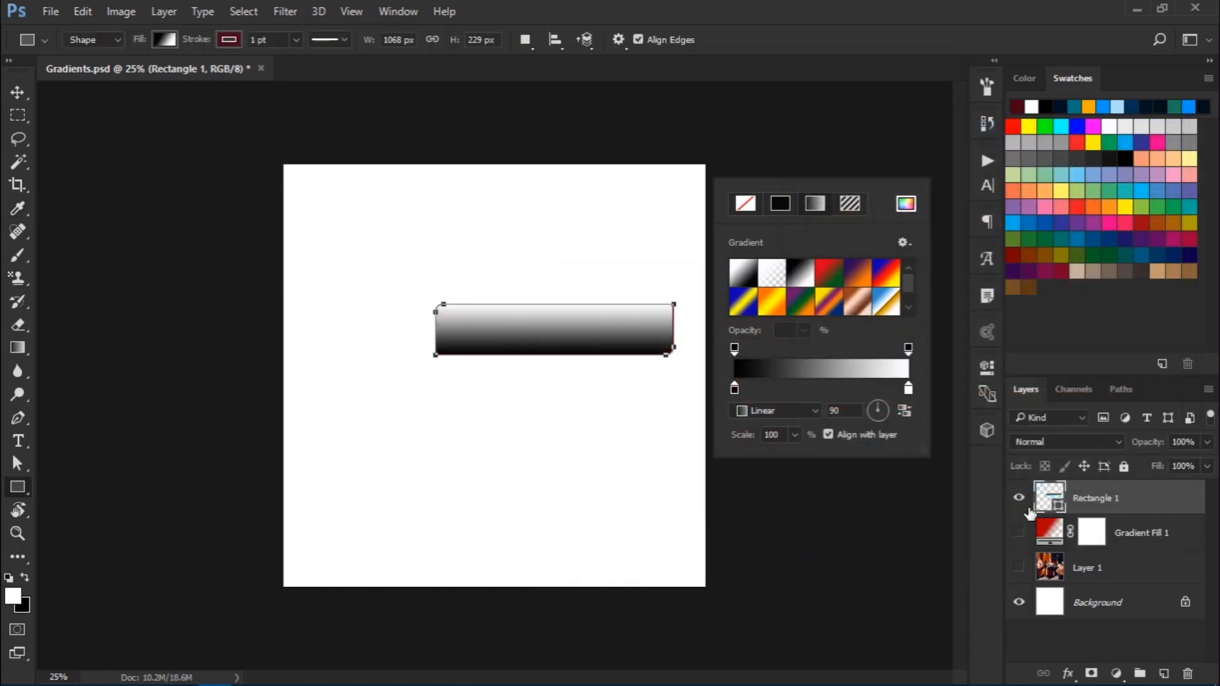
Step: Hide the Rectangle 1 layer and show the guitar photo on Layer 1
left_click(1021, 503)
left_click(1020, 500)
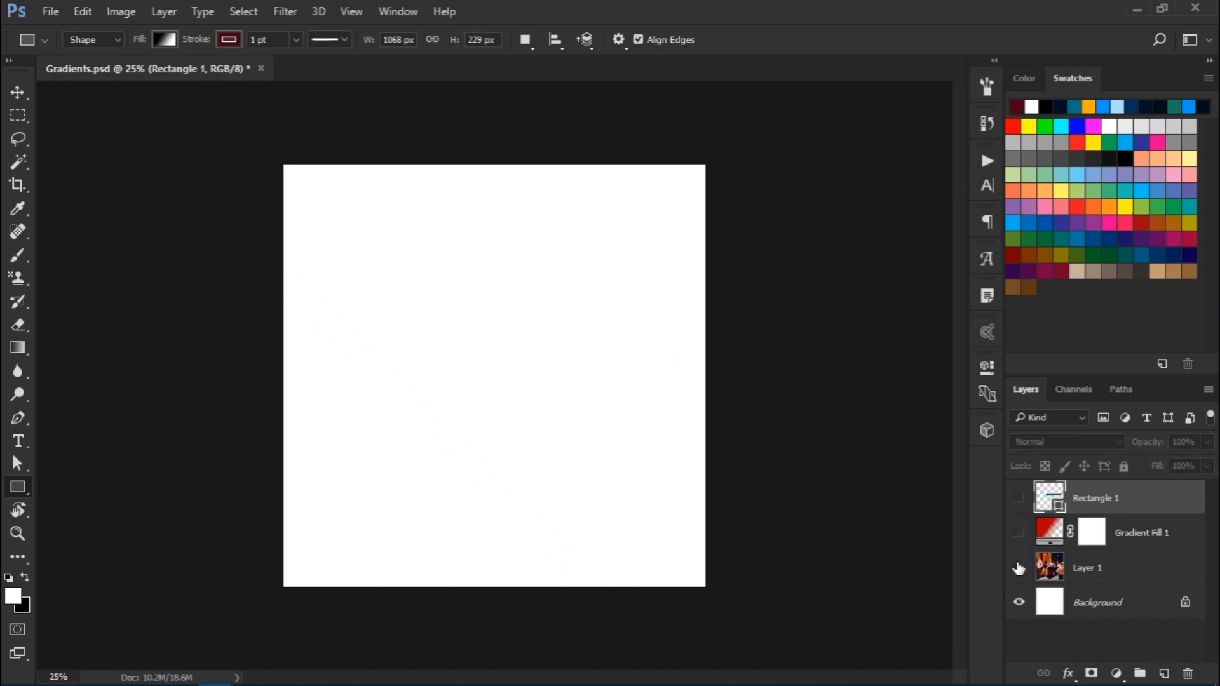
left_click(1019, 568)
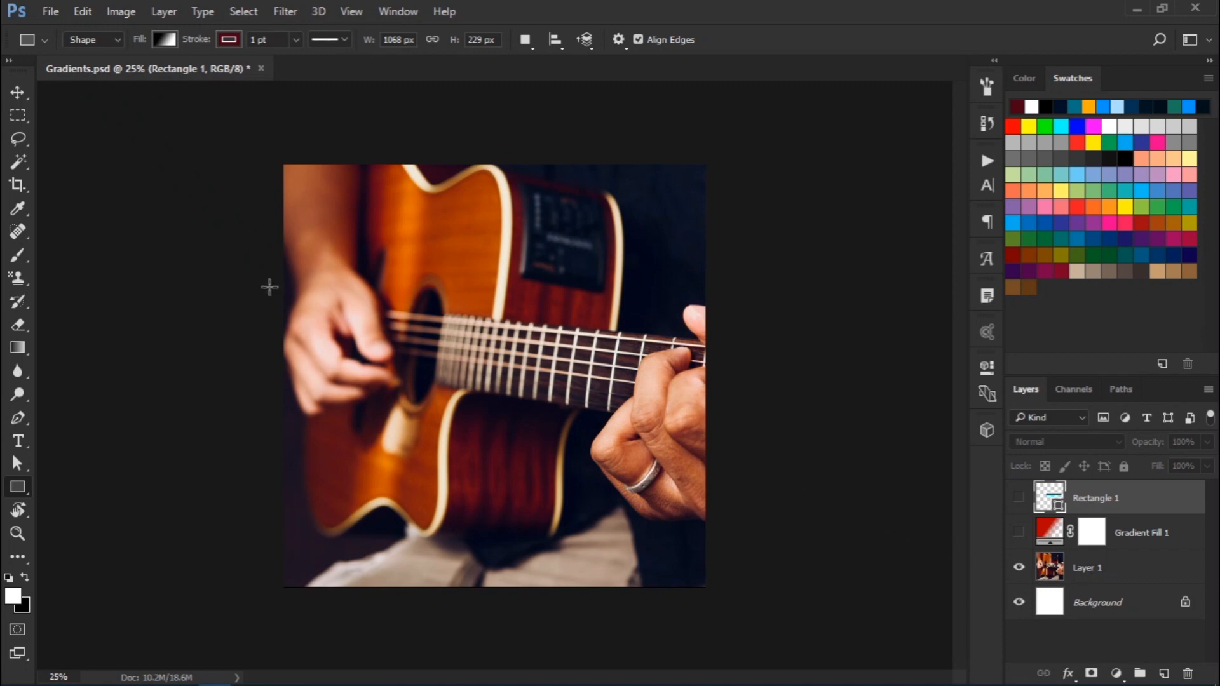
Step: Select the whole canvas with the rectangular marquee and add a new gradient fill layer above the photo
left_click(18, 119)
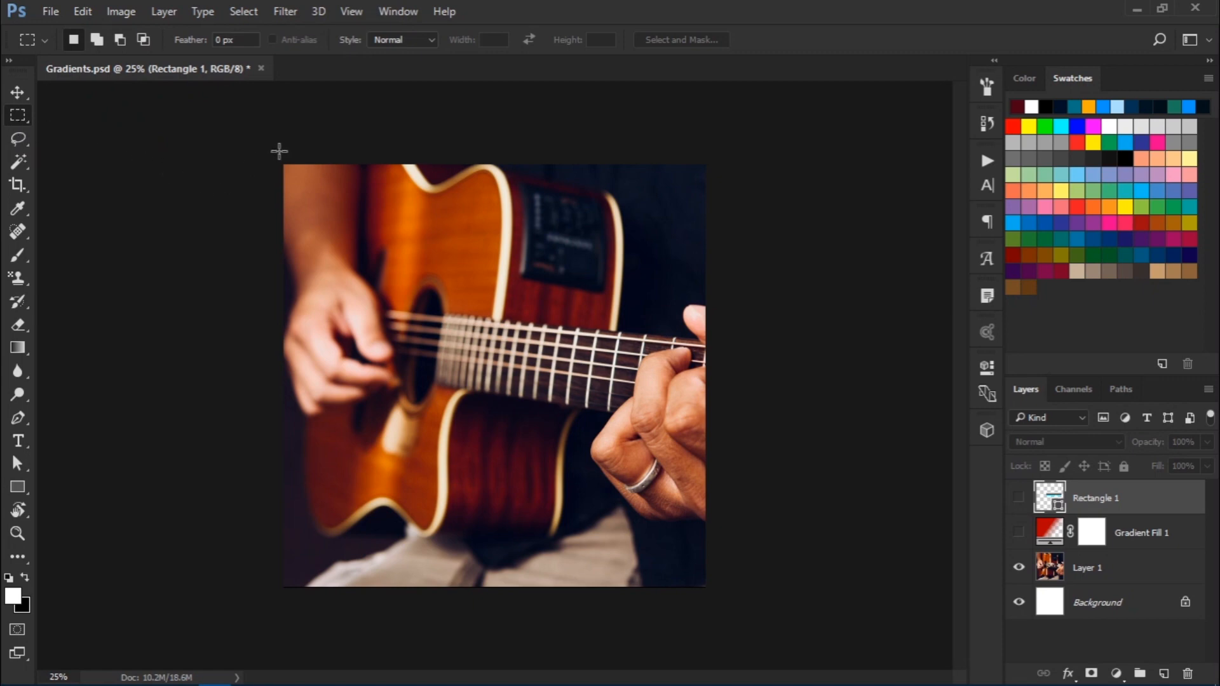
left_click_drag(276, 152, 833, 683)
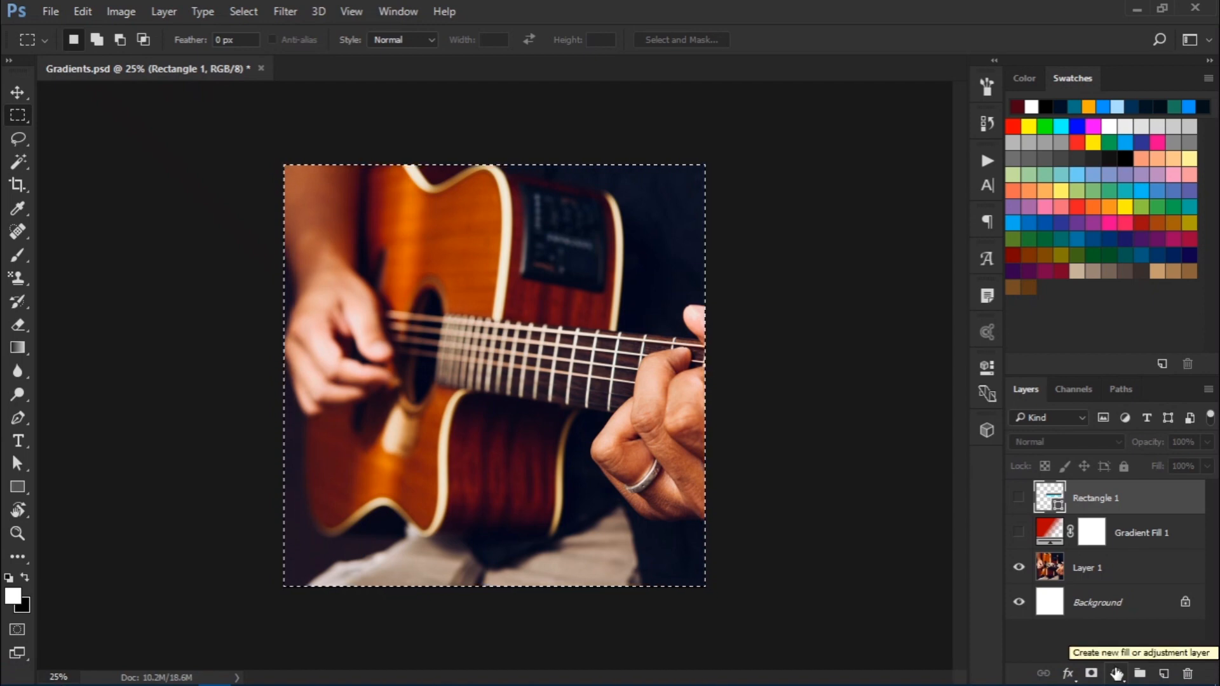
left_click(1117, 673)
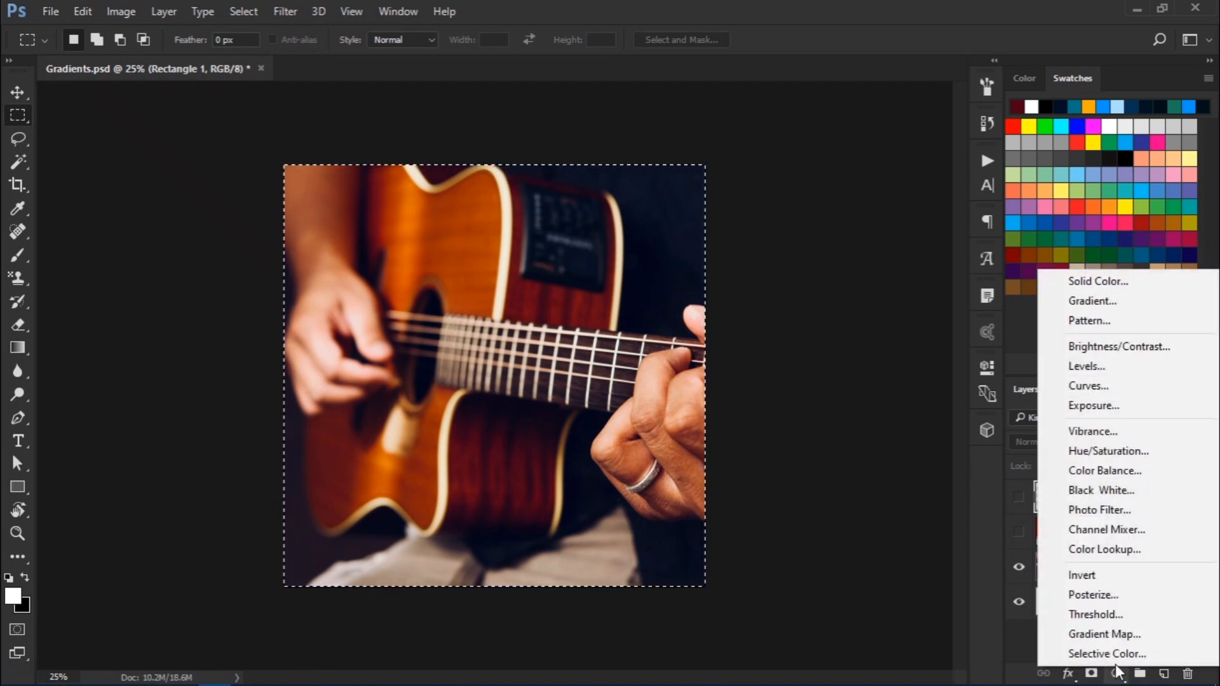
left_click(1104, 302)
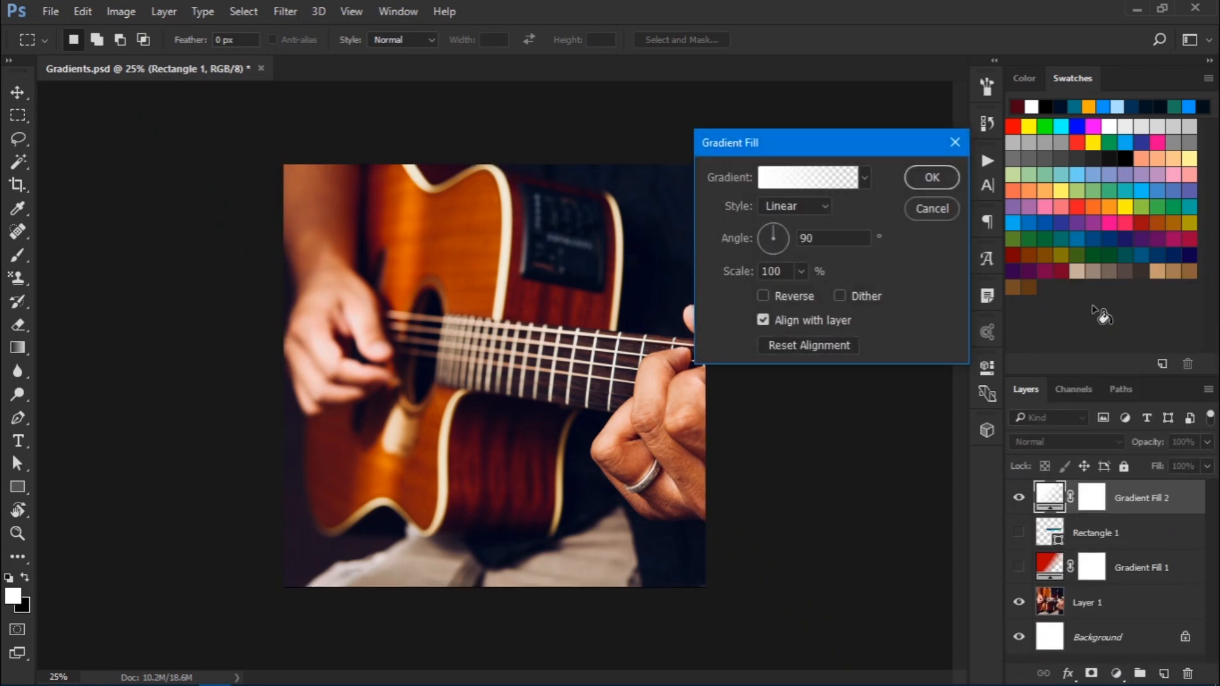
Step: Set the gradient's starting colour stop to dark blue #030e27, sampling the photo's dark background and increasing the saturation
left_click(786, 179)
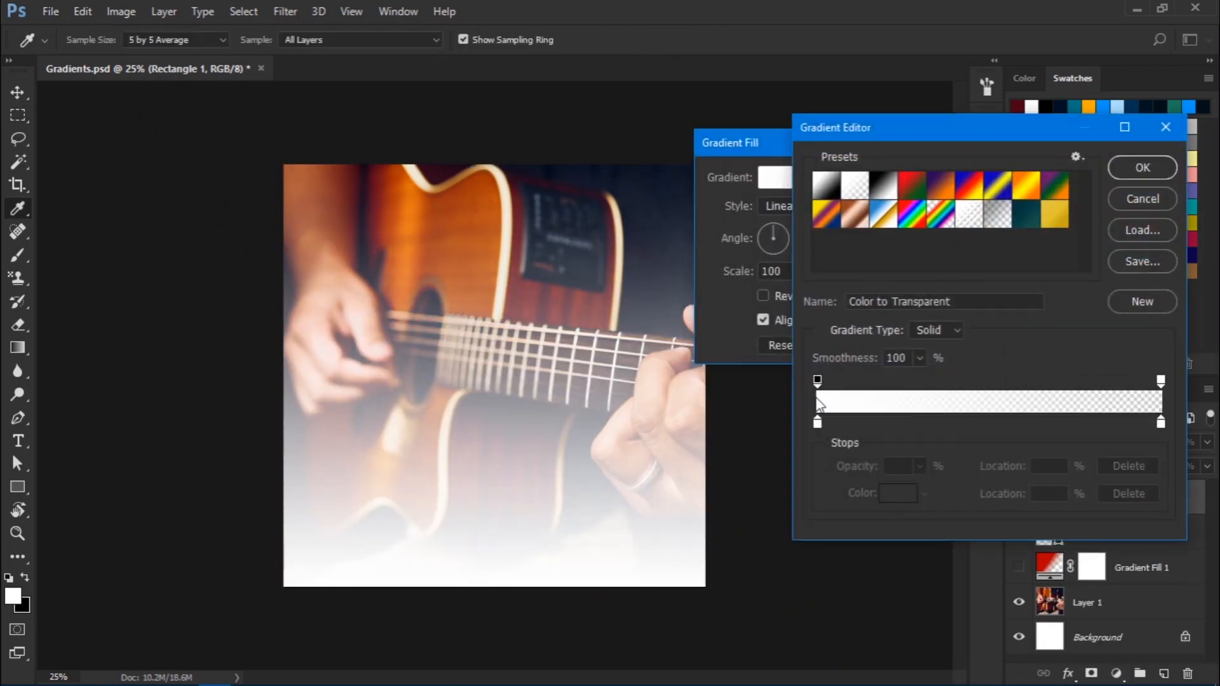
left_click(818, 425)
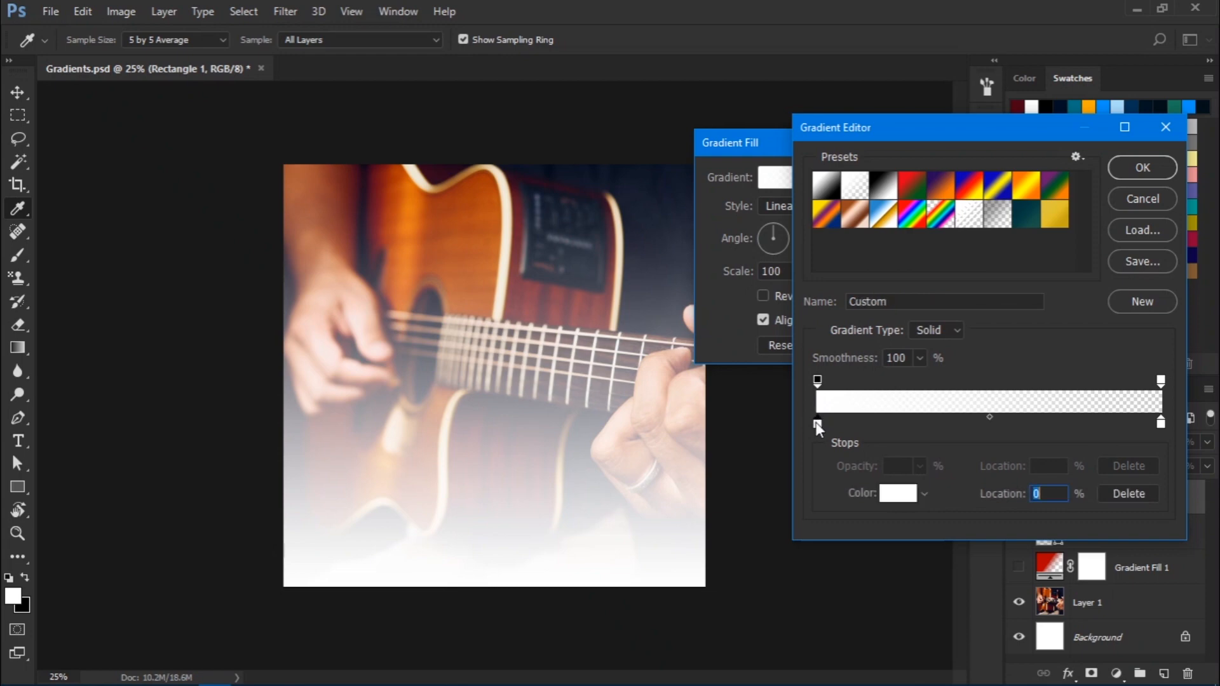
left_click(897, 495)
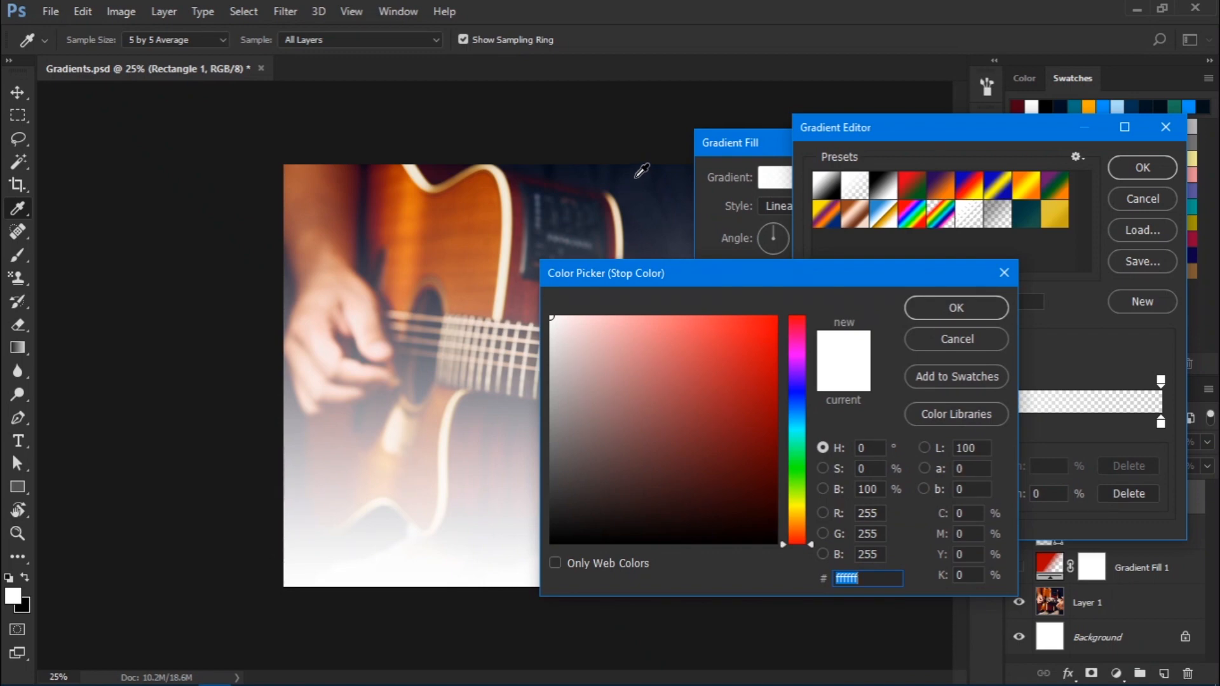
left_click(636, 180)
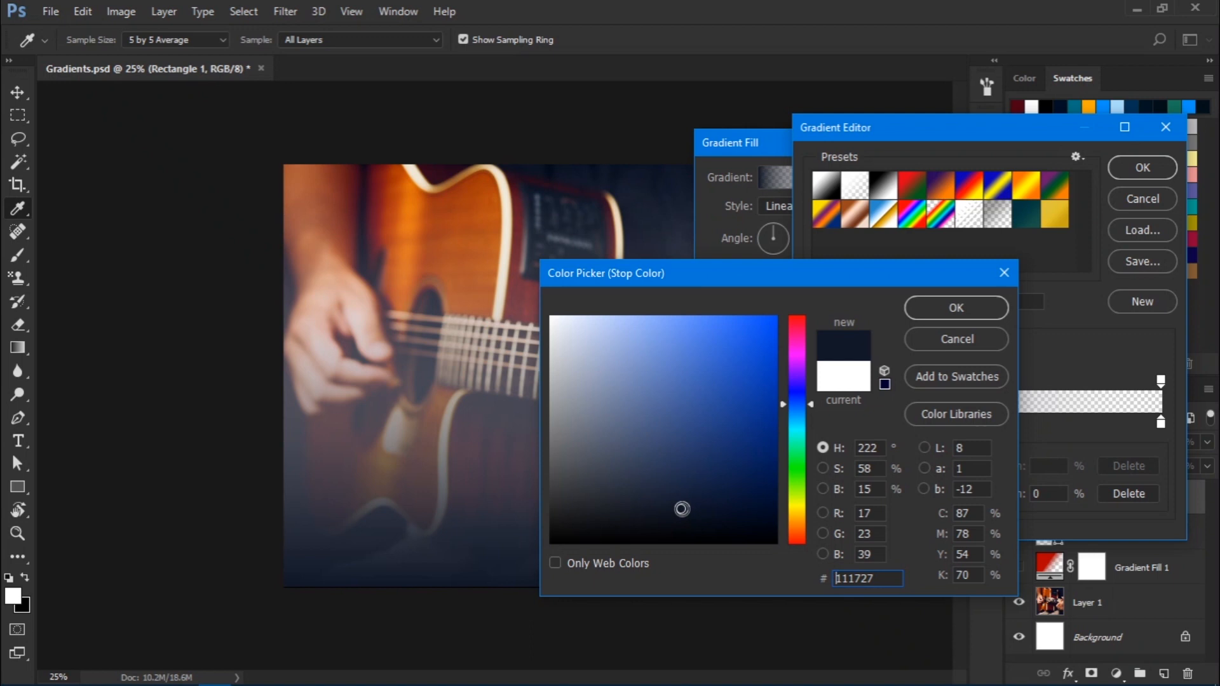
left_click_drag(681, 509, 759, 509)
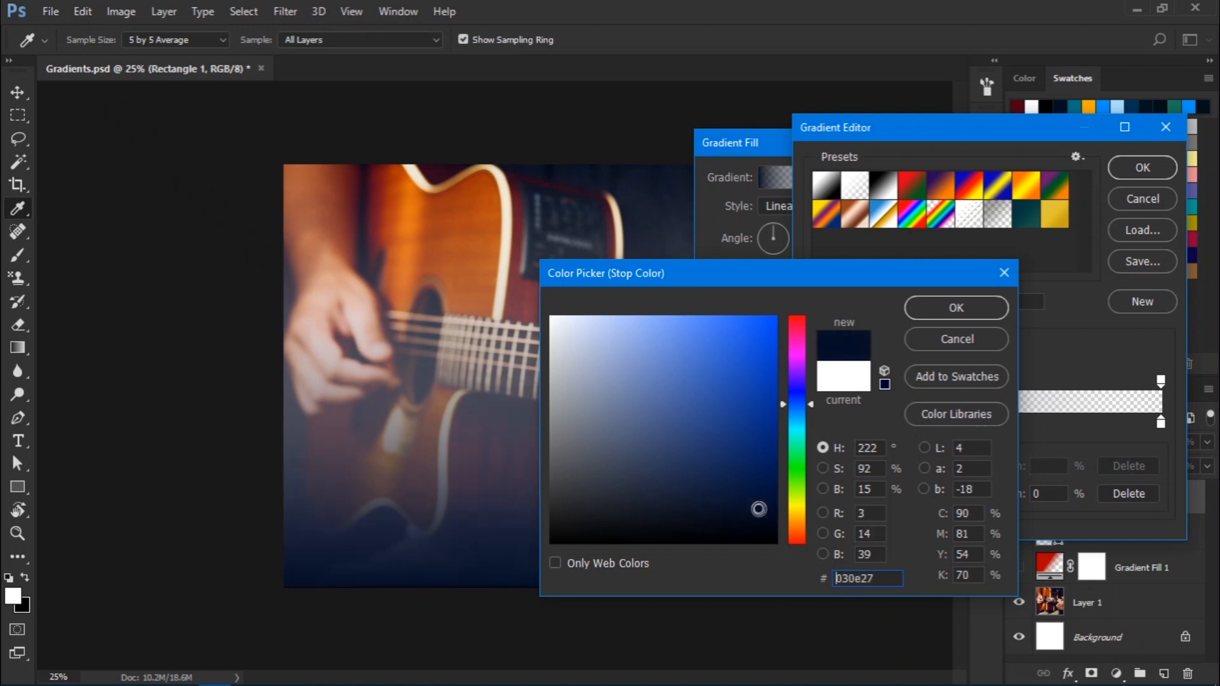
left_click(958, 310)
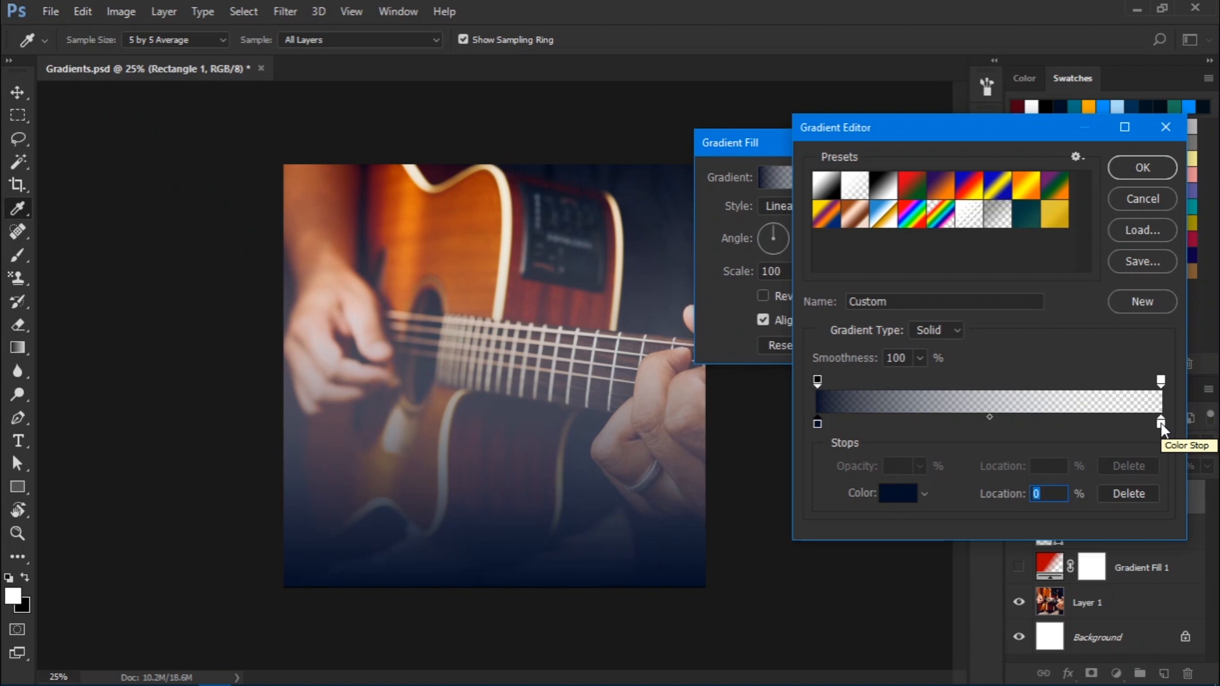
Step: Remove the gradient's white ending colour stop and move its starting opacity stop to 42%, accepting the edited gradient
left_click_drag(1161, 424, 1161, 442)
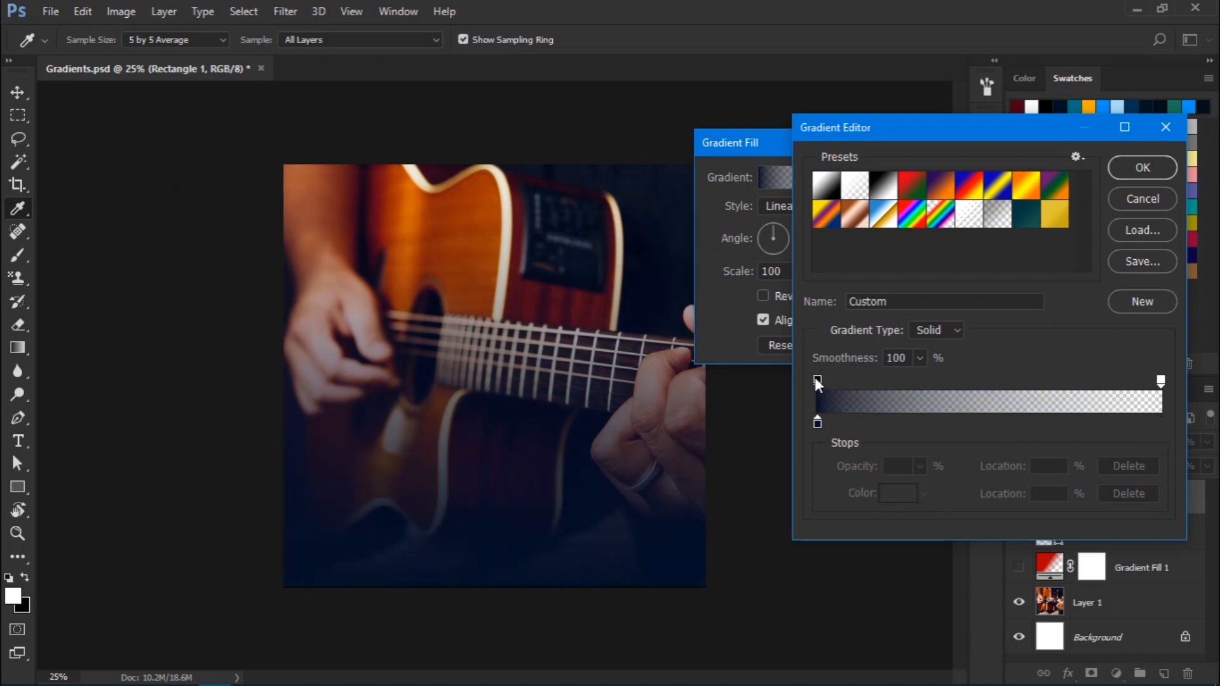
left_click_drag(818, 381, 963, 379)
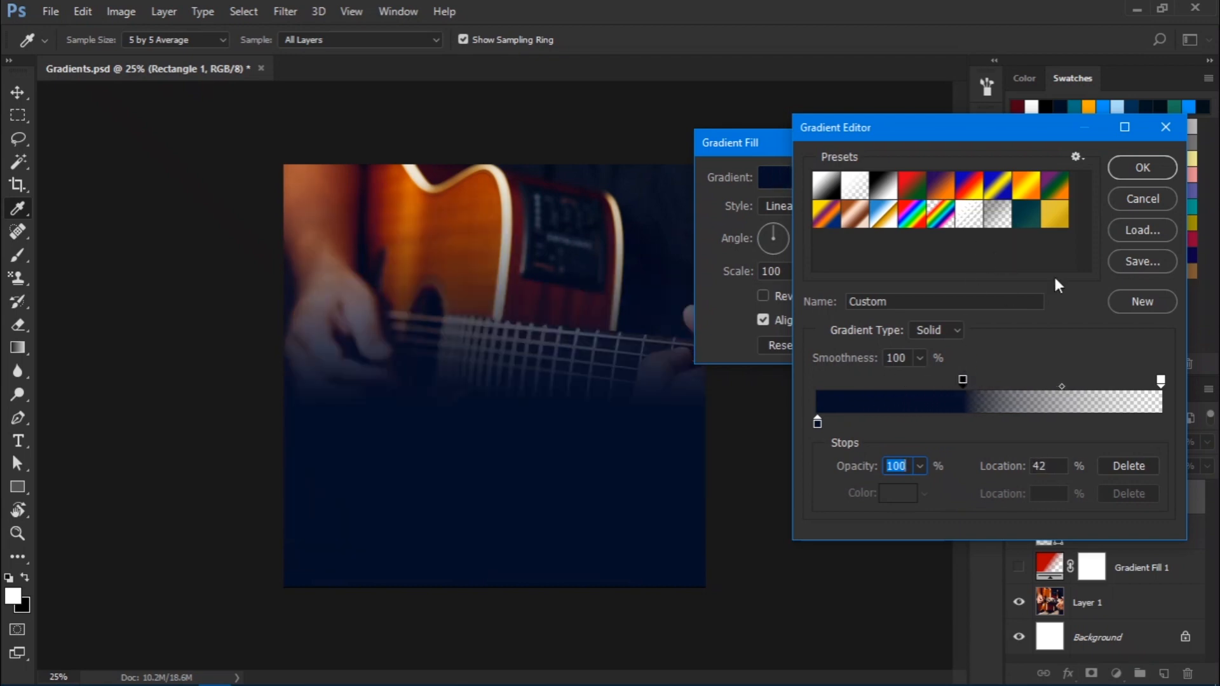
left_click(1135, 167)
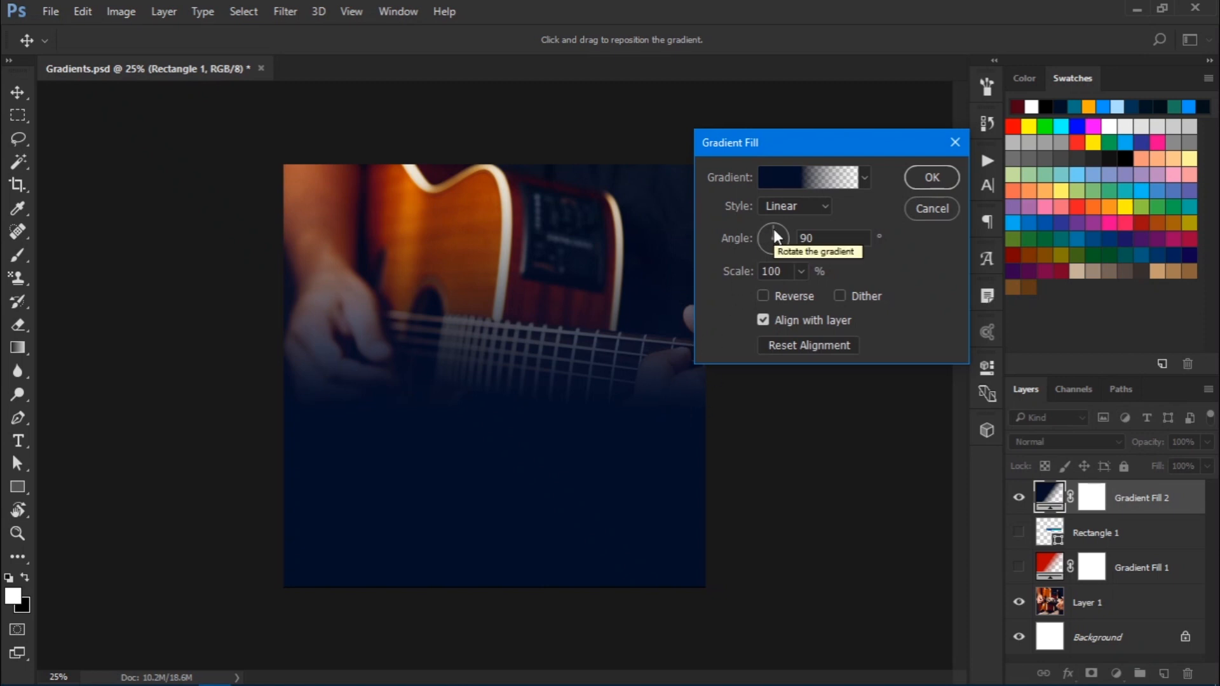
Step: Set the gradient fill's angle to 180° and apply the fill
left_click_drag(774, 230, 767, 247)
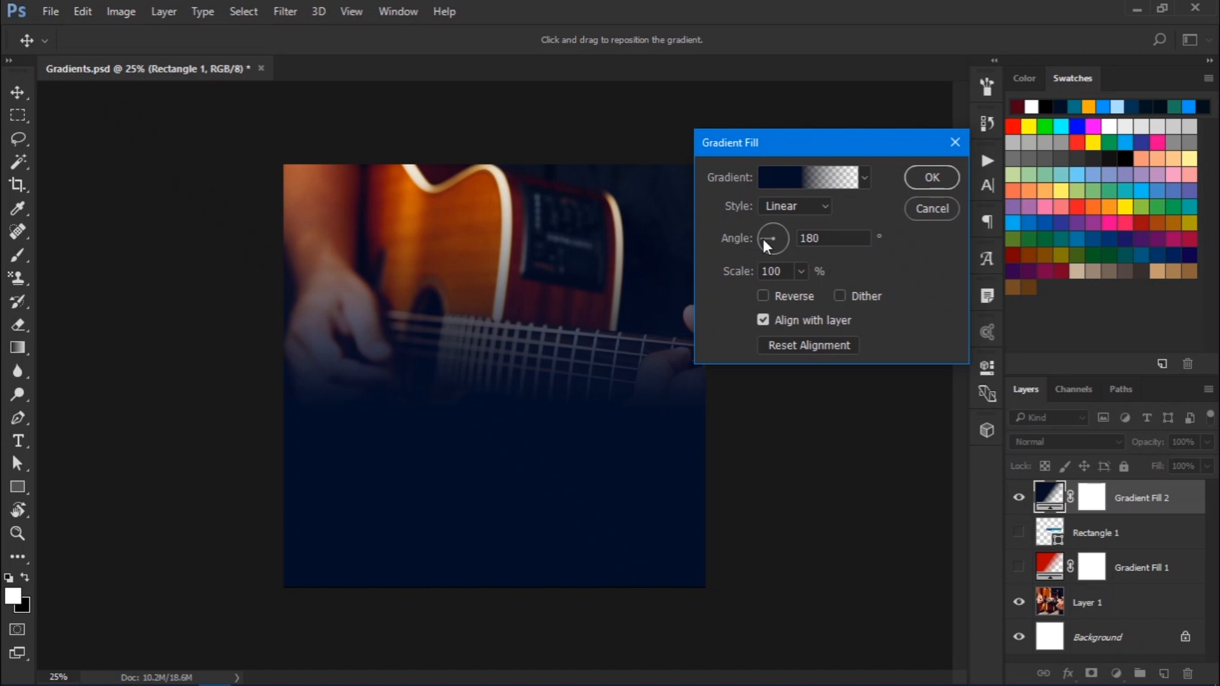
left_click_drag(767, 247, 767, 247)
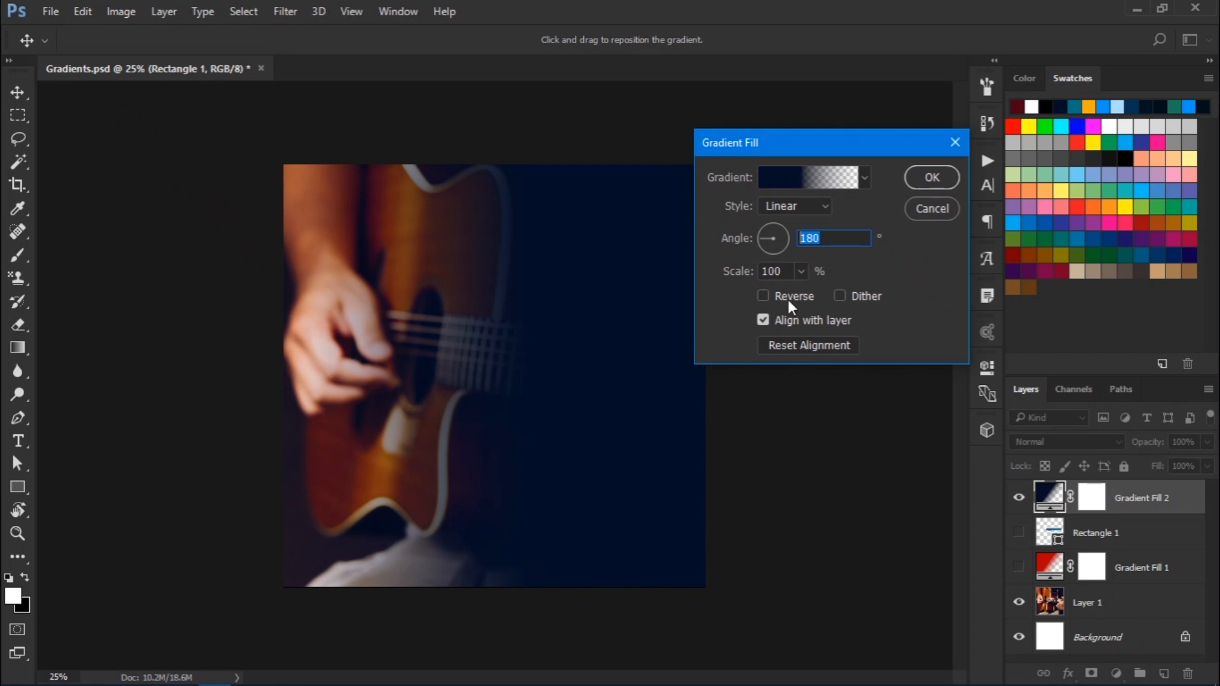
left_click(930, 178)
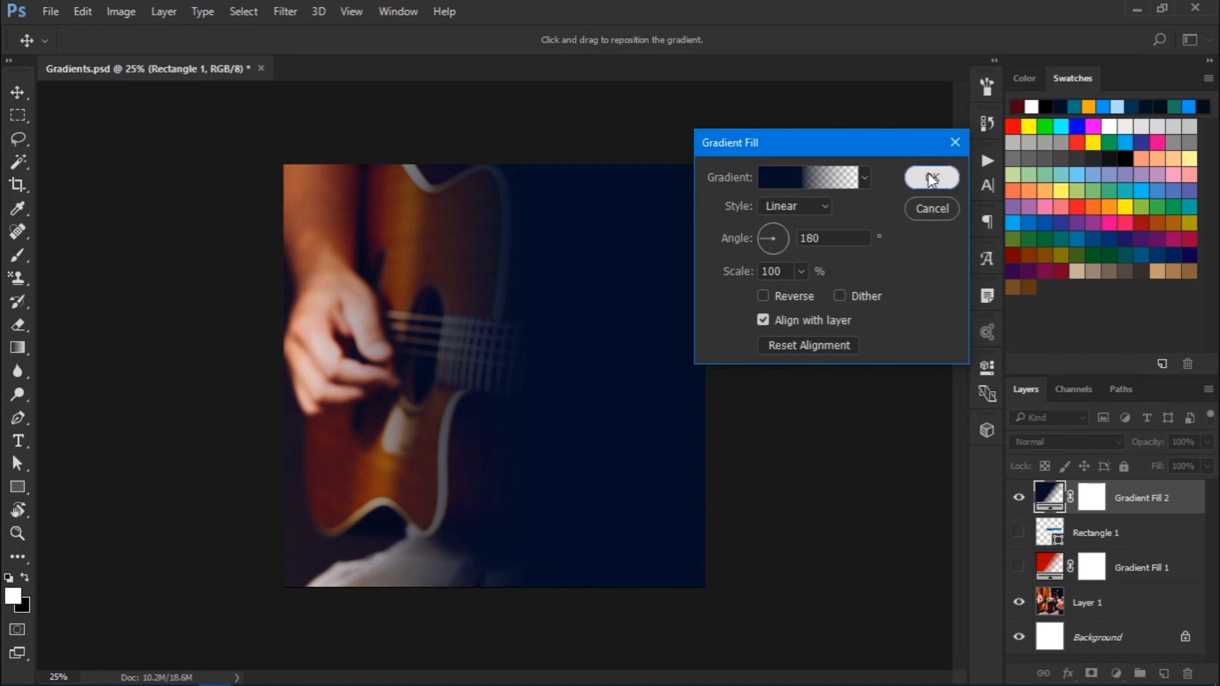
Step: Add the text "Swahili Graphics" over the dark side of the guitar image and commit it
key("m")
key("t")
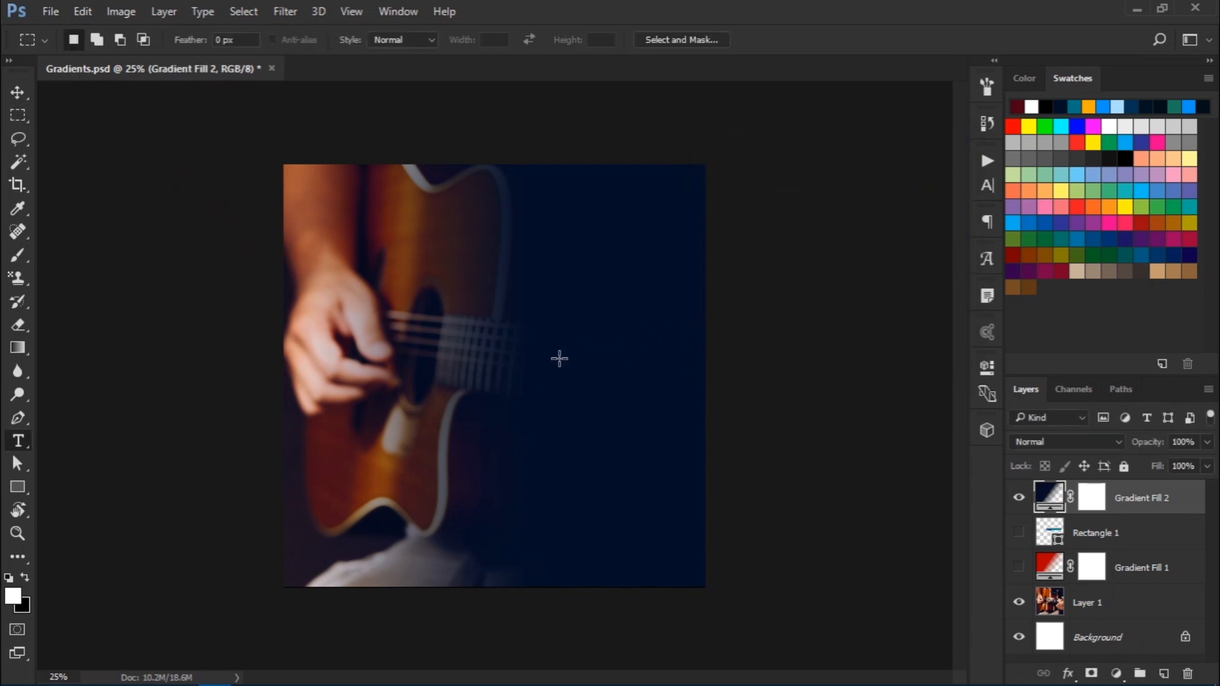
left_click(485, 292)
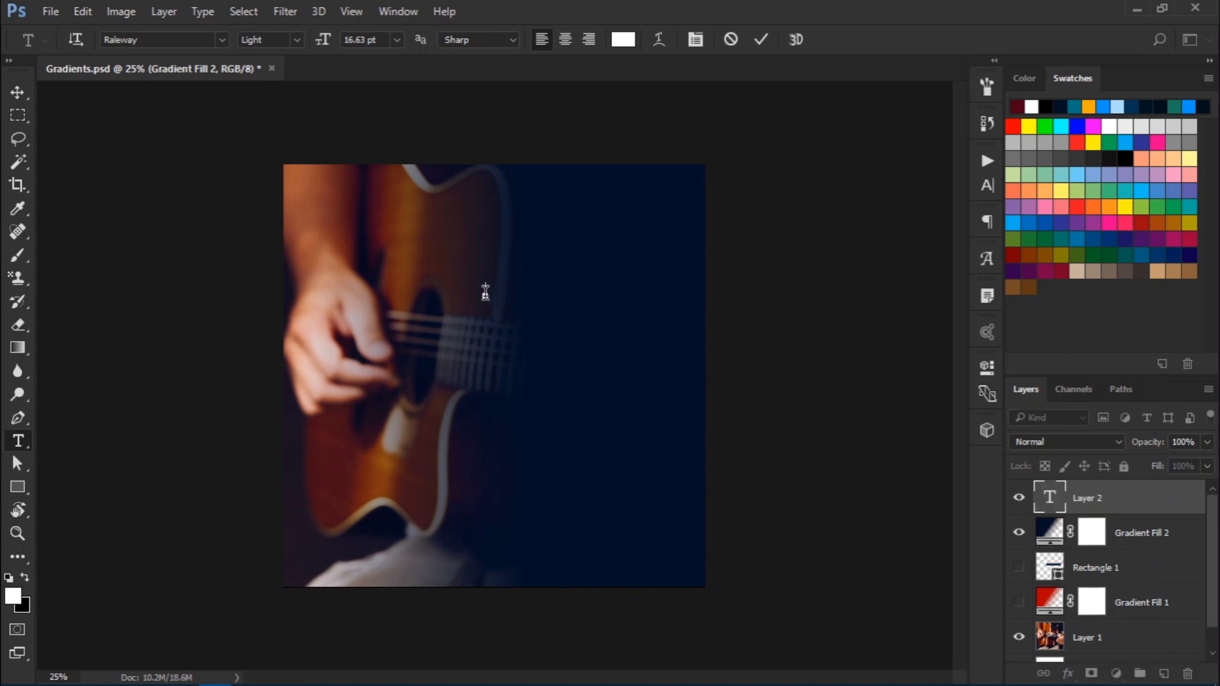
type("Swahili Graphics")
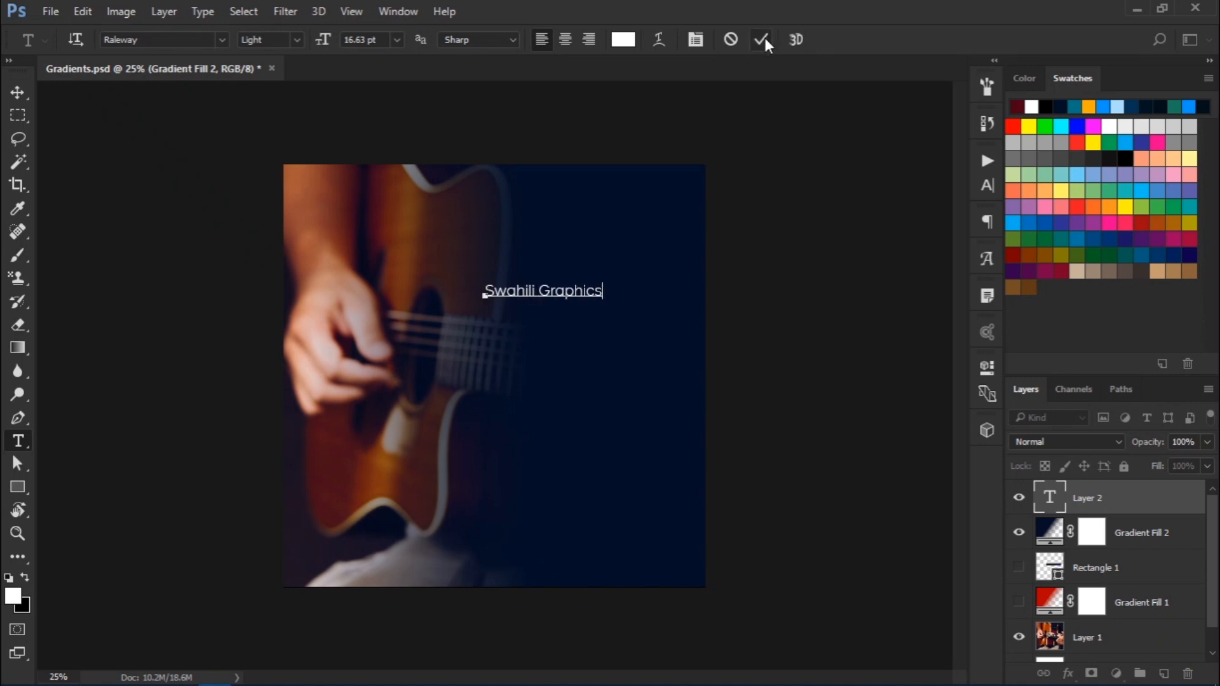
left_click(761, 39)
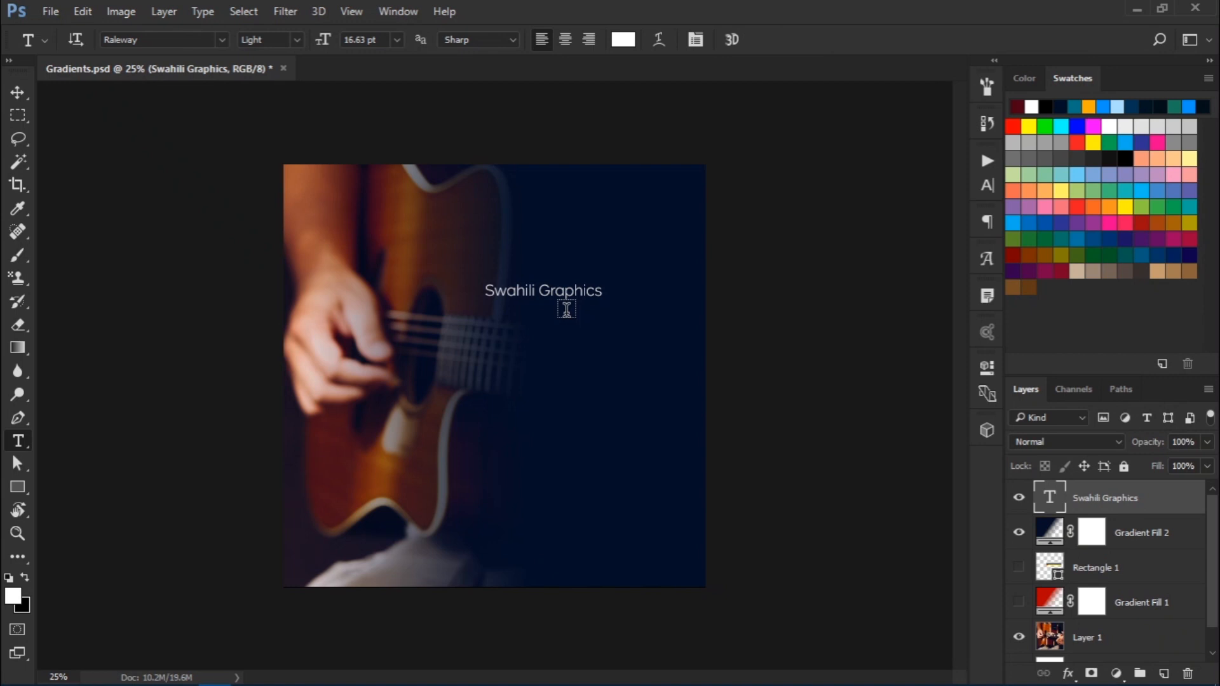